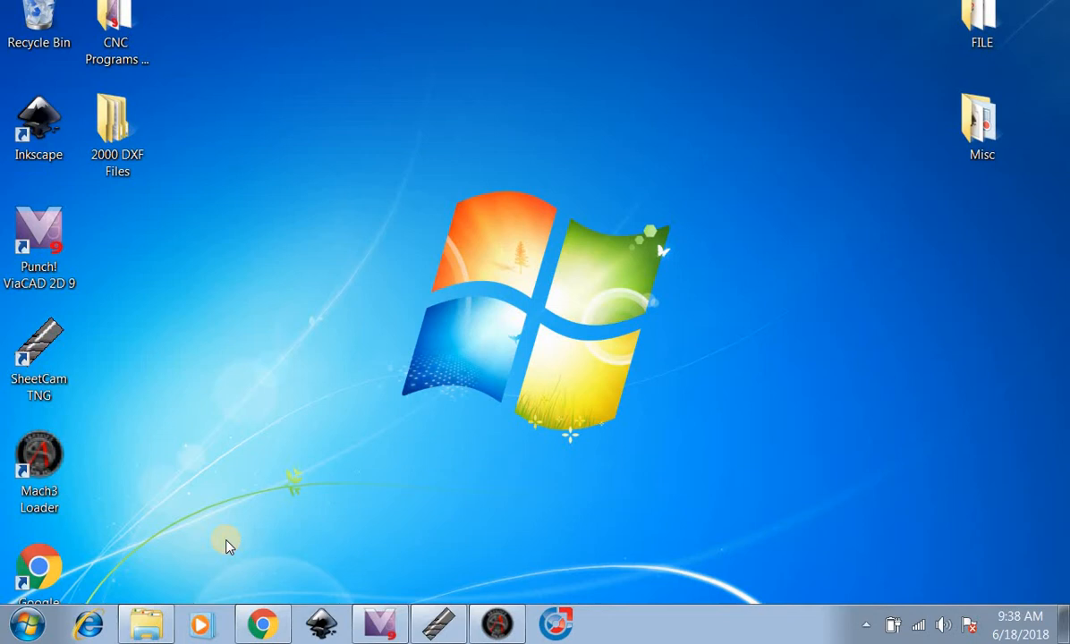
Step: Switch to ViaCAD 2D and import the hook-parts drawing from the Downloads folder as DWG/DXF with file units in inches
{"action": "left_click", "coordinate": [384, 624]}
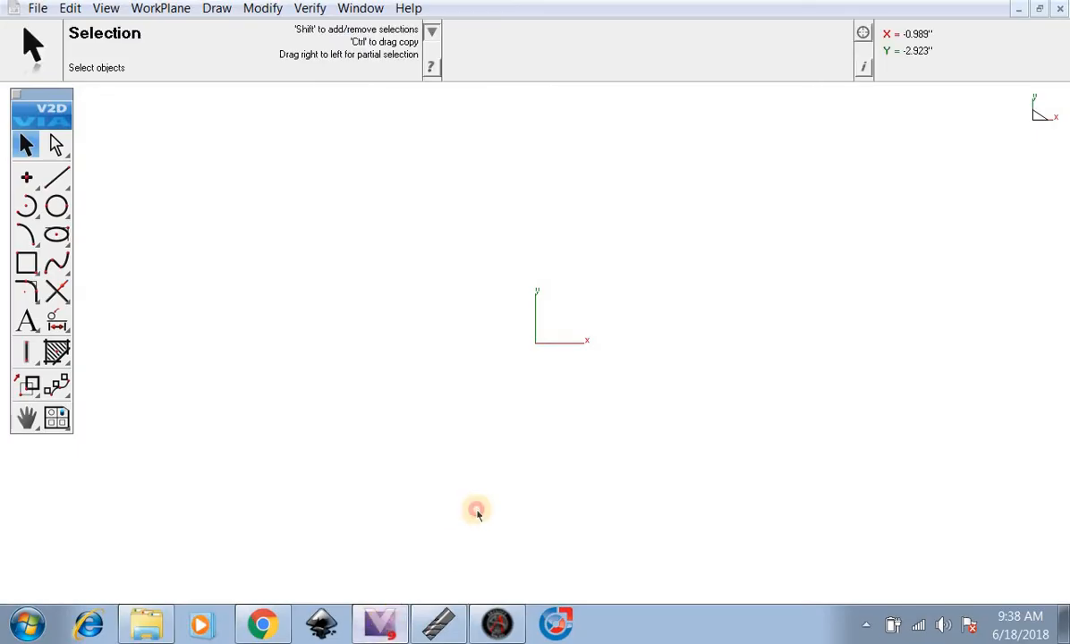
{"action": "left_click", "coordinate": [34, 8]}
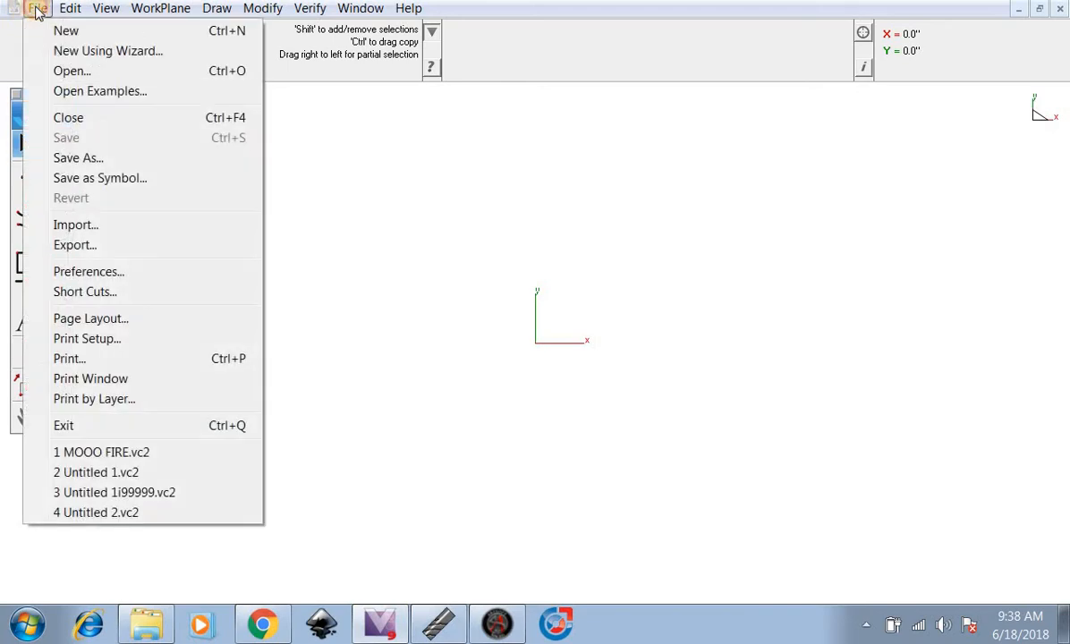
{"action": "left_click", "coordinate": [79, 226]}
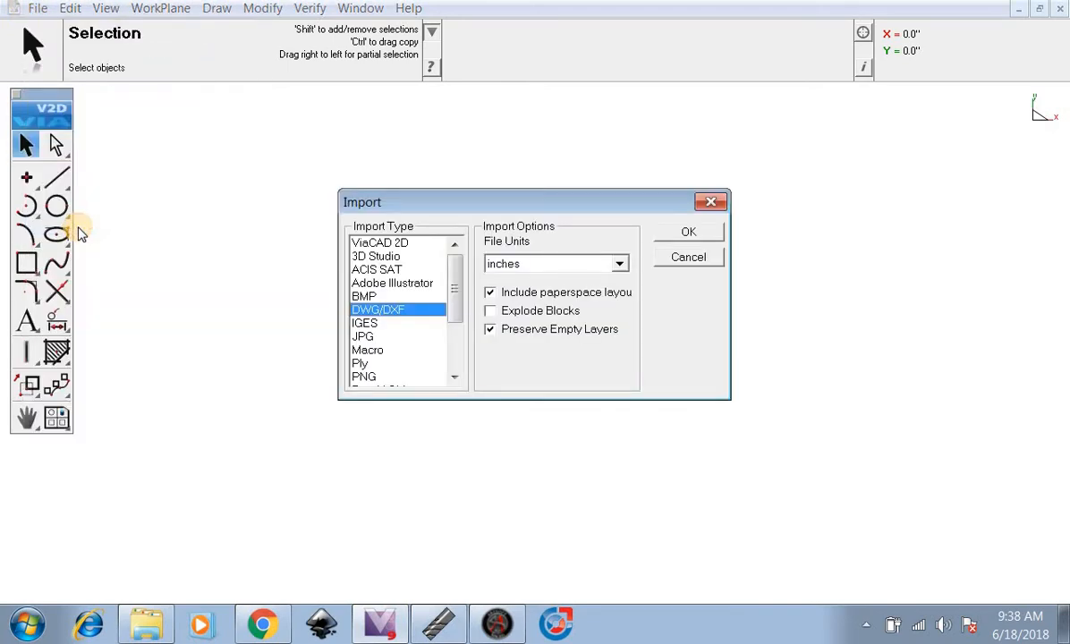
{"action": "left_click", "coordinate": [691, 232]}
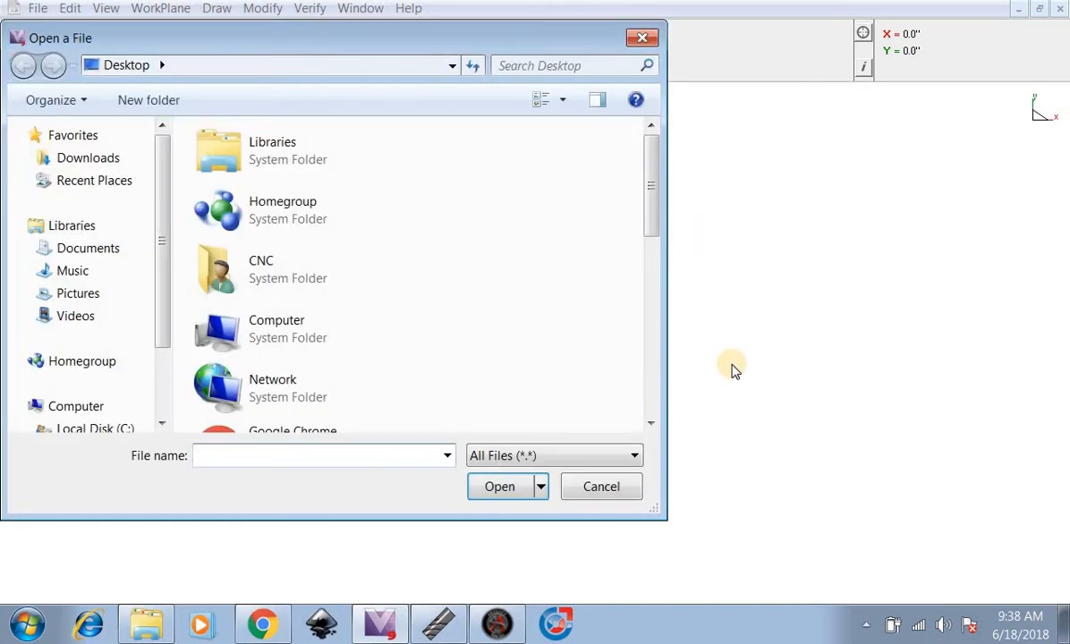
{"action": "left_click", "coordinate": [94, 164]}
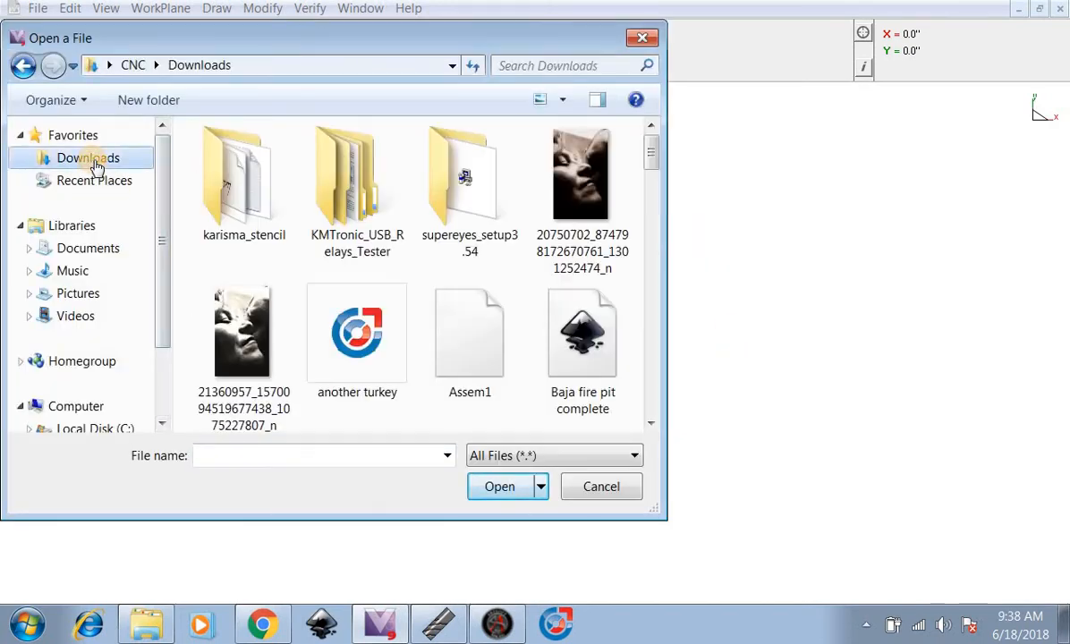
{"action": "scroll", "coordinate": [102, 166], "scroll_direction": "down", "scroll_amount": 3}
{"action": "left_click_drag", "start_coordinate": [652, 158], "coordinate": [576, 280]}
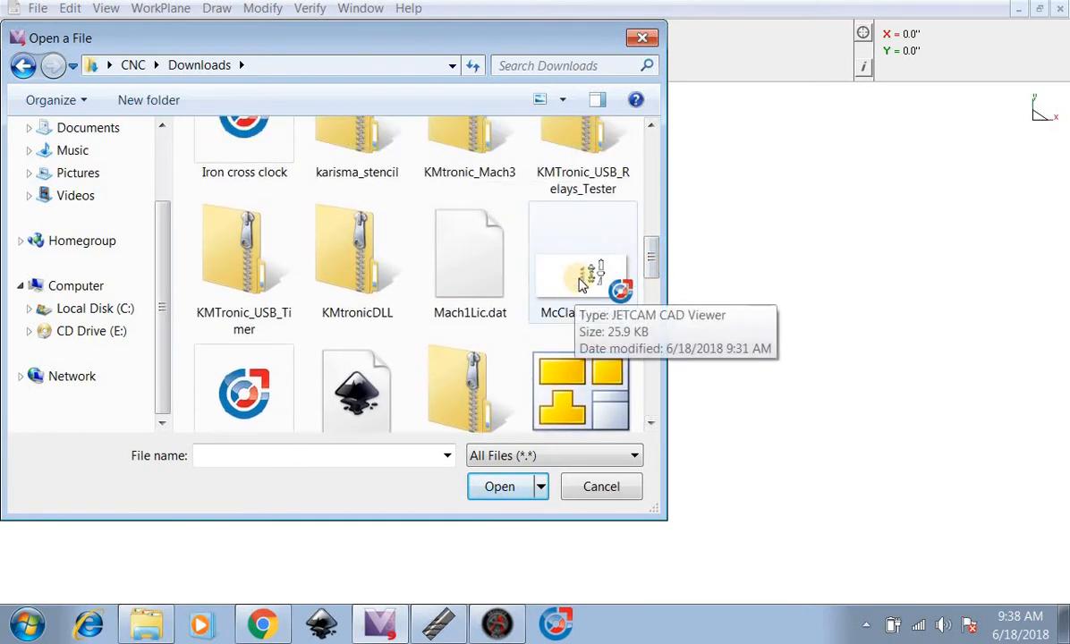
{"action": "double_click", "coordinate": [579, 282]}
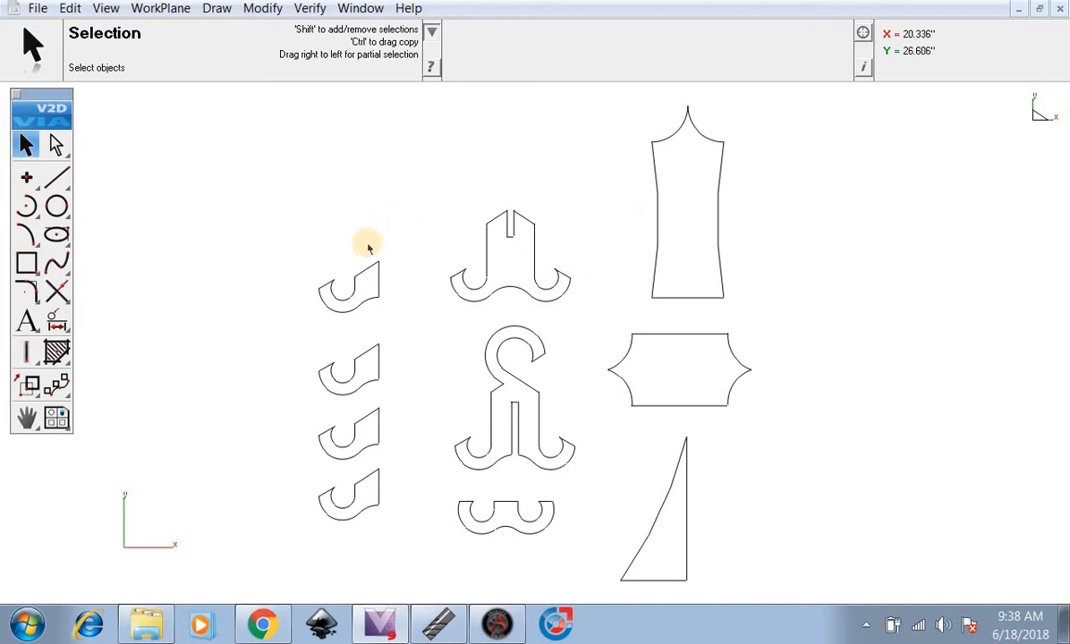
Step: Measure the gap between the topmost small hook and the neighbouring slotted double-hook part with a Single Line
{"action": "scroll", "coordinate": [353, 376], "scroll_direction": "down", "scroll_amount": 2}
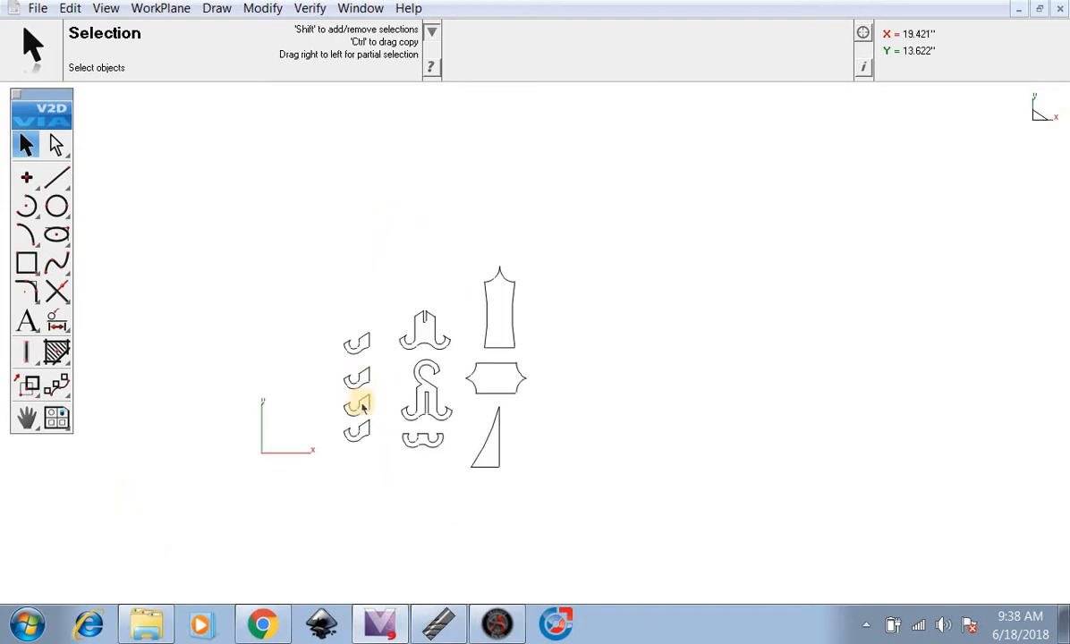
{"action": "scroll", "coordinate": [363, 406], "scroll_direction": "up", "scroll_amount": 3}
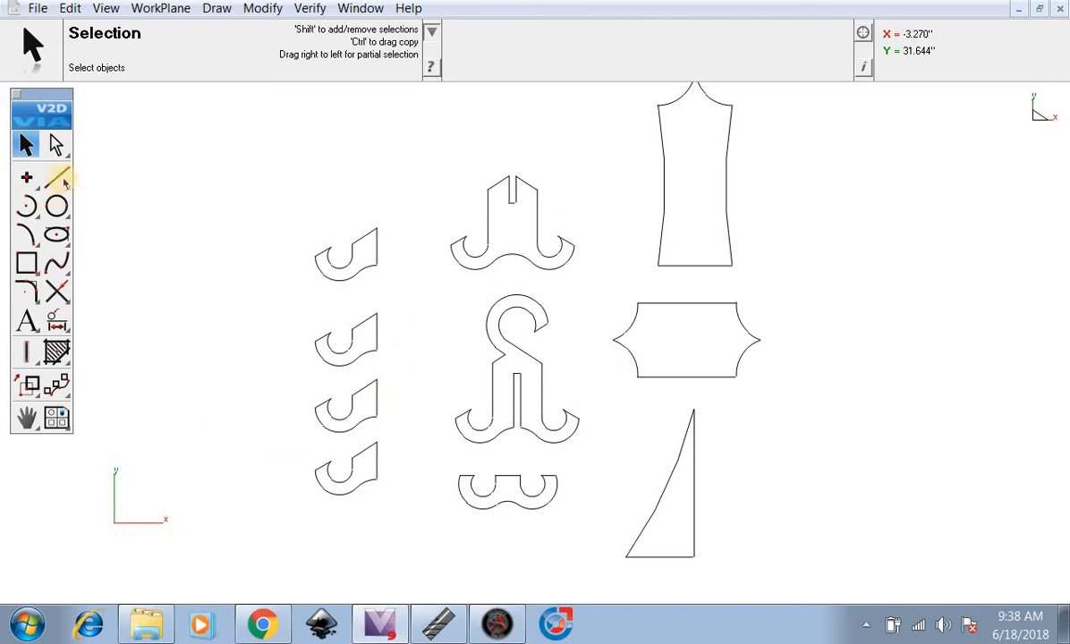
{"action": "left_click", "coordinate": [57, 178]}
{"action": "scroll", "coordinate": [430, 215], "scroll_direction": "up", "scroll_amount": 3}
{"action": "left_click", "coordinate": [306, 311]}
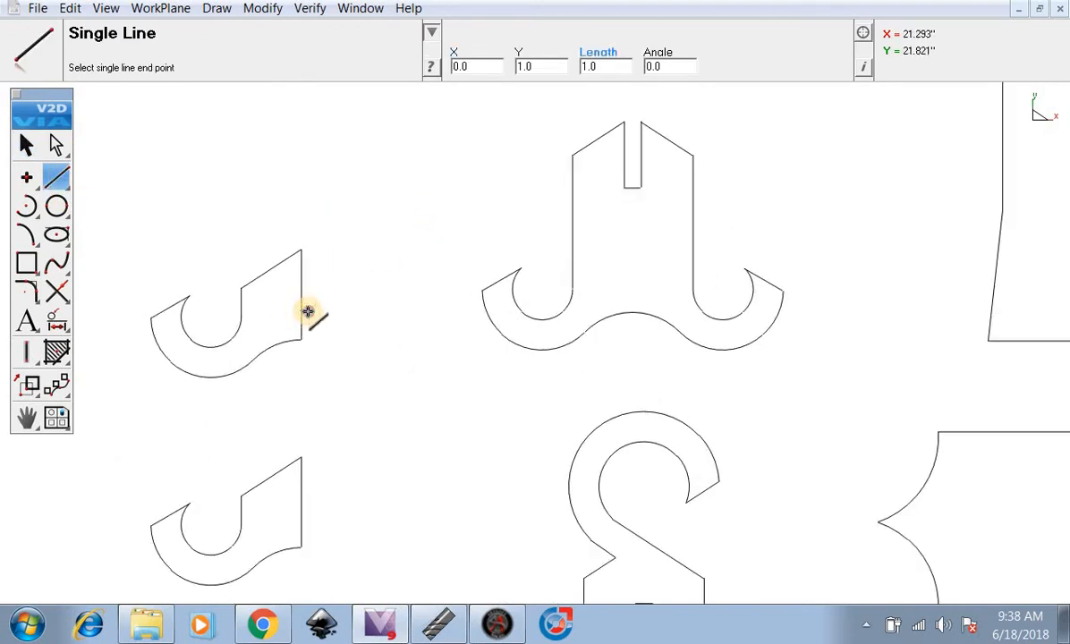
{"action": "left_click", "coordinate": [484, 285]}
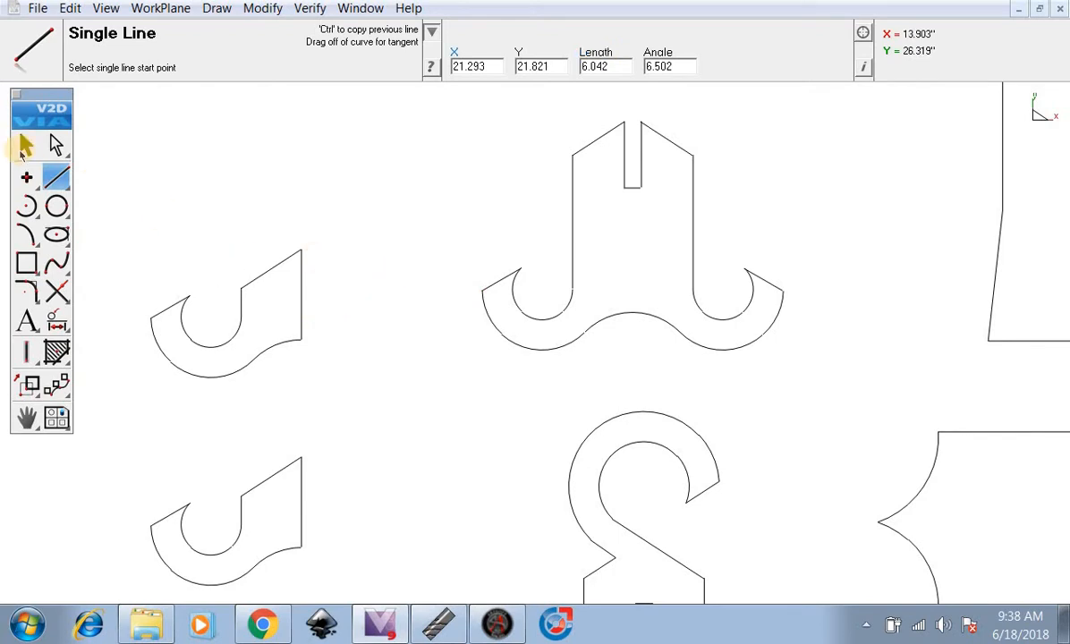
{"action": "left_click", "coordinate": [24, 146]}
Step: Move the third small hook in the column down so it nests just above the lowest one
{"action": "scroll", "coordinate": [367, 277], "scroll_direction": "down", "scroll_amount": 5}
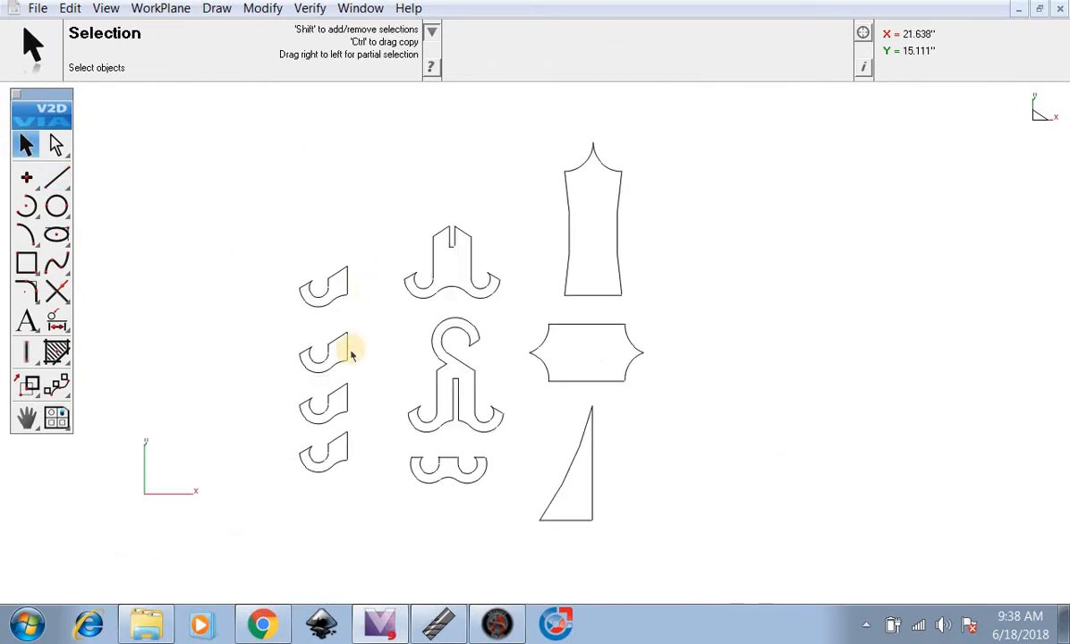
{"action": "scroll", "coordinate": [582, 514], "scroll_direction": "down", "scroll_amount": 1}
{"action": "scroll", "coordinate": [382, 471], "scroll_direction": "up", "scroll_amount": 4}
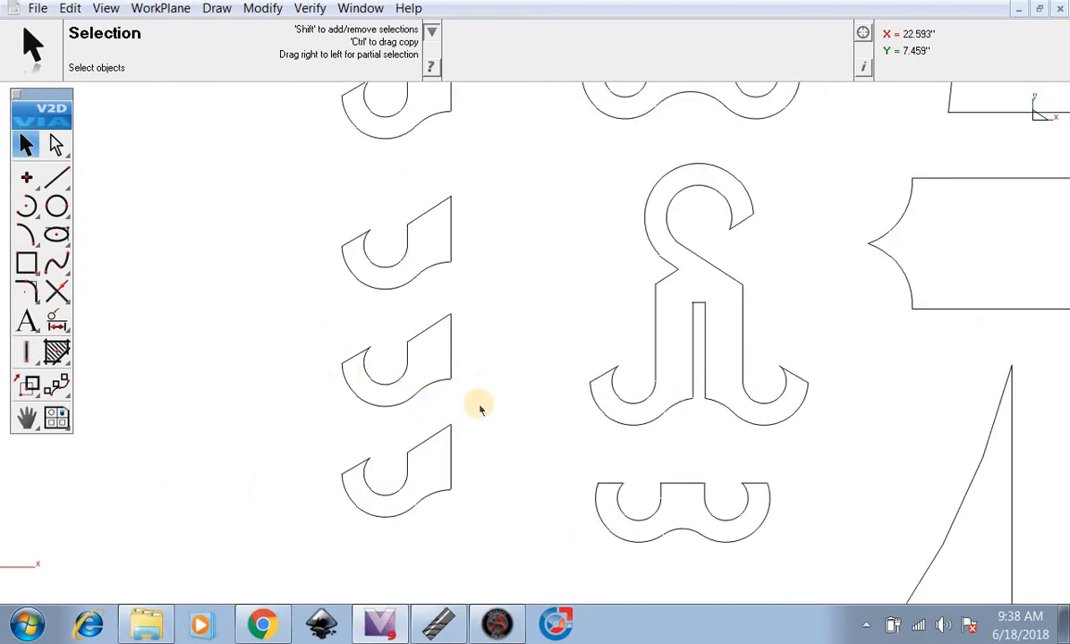
{"action": "left_click_drag", "start_coordinate": [479, 409], "coordinate": [282, 300]}
{"action": "mouse_move", "coordinate": [452, 381]}
{"action": "left_mouse_down"}
{"action": "mouse_move", "coordinate": [415, 389]}
{"action": "mouse_move", "coordinate": [452, 380]}
{"action": "left_mouse_up"}
{"action": "left_click", "coordinate": [250, 331]}
{"action": "left_click_drag", "start_coordinate": [273, 300], "coordinate": [447, 416]}
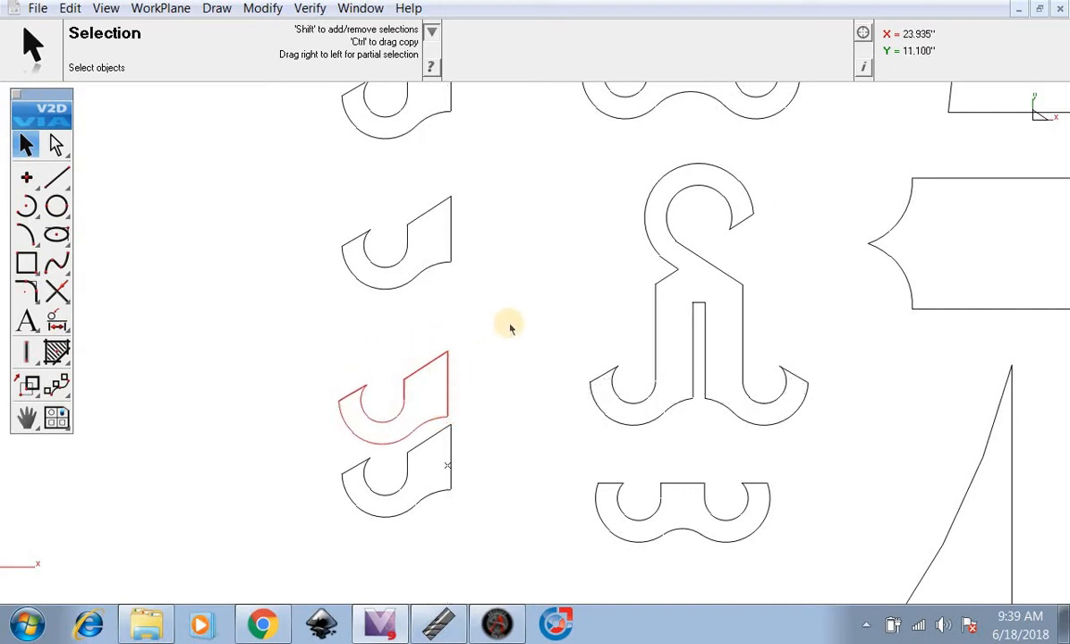
Step: Move the two upper small hooks down so that all four hooks form a tight vertical stack
{"action": "left_click_drag", "start_coordinate": [504, 310], "coordinate": [308, 177]}
{"action": "left_click_drag", "start_coordinate": [449, 263], "coordinate": [452, 334]}
{"action": "left_click_drag", "start_coordinate": [442, 174], "coordinate": [340, 89]}
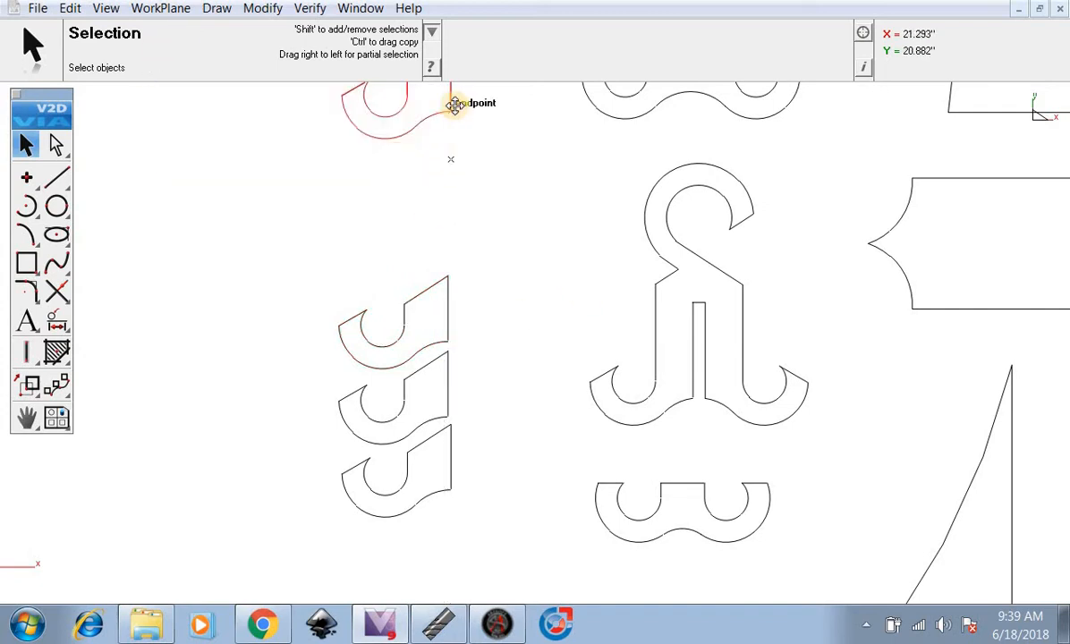
{"action": "left_click_drag", "start_coordinate": [450, 111], "coordinate": [392, 213]}
{"action": "left_click", "coordinate": [453, 240]}
{"action": "left_click_drag", "start_coordinate": [446, 251], "coordinate": [263, 134]}
{"action": "left_click_drag", "start_coordinate": [412, 220], "coordinate": [470, 292]}
Step: Move the small flat-topped double-hook part next to the lowest hook of the stack
{"action": "scroll", "coordinate": [439, 268], "scroll_direction": "up", "scroll_amount": 3}
{"action": "scroll", "coordinate": [471, 292], "scroll_direction": "down", "scroll_amount": 8}
{"action": "scroll", "coordinate": [479, 331], "scroll_direction": "up", "scroll_amount": 2}
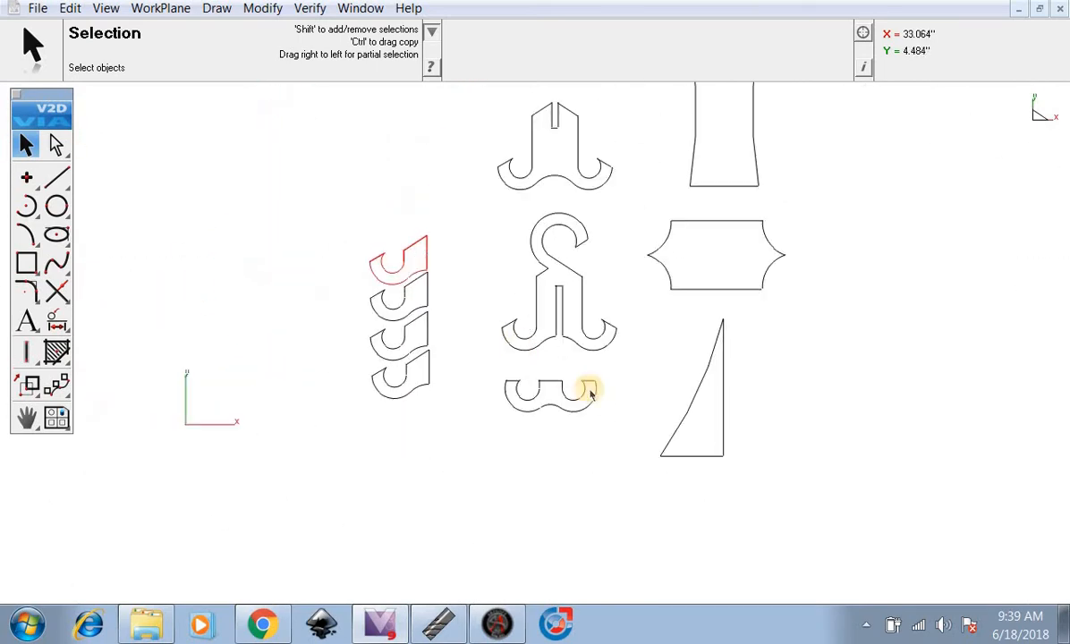
{"action": "left_click_drag", "start_coordinate": [606, 417], "coordinate": [435, 369]}
{"action": "left_click_drag", "start_coordinate": [630, 362], "coordinate": [489, 212]}
{"action": "scroll", "coordinate": [490, 224], "scroll_direction": "up", "scroll_amount": 3}
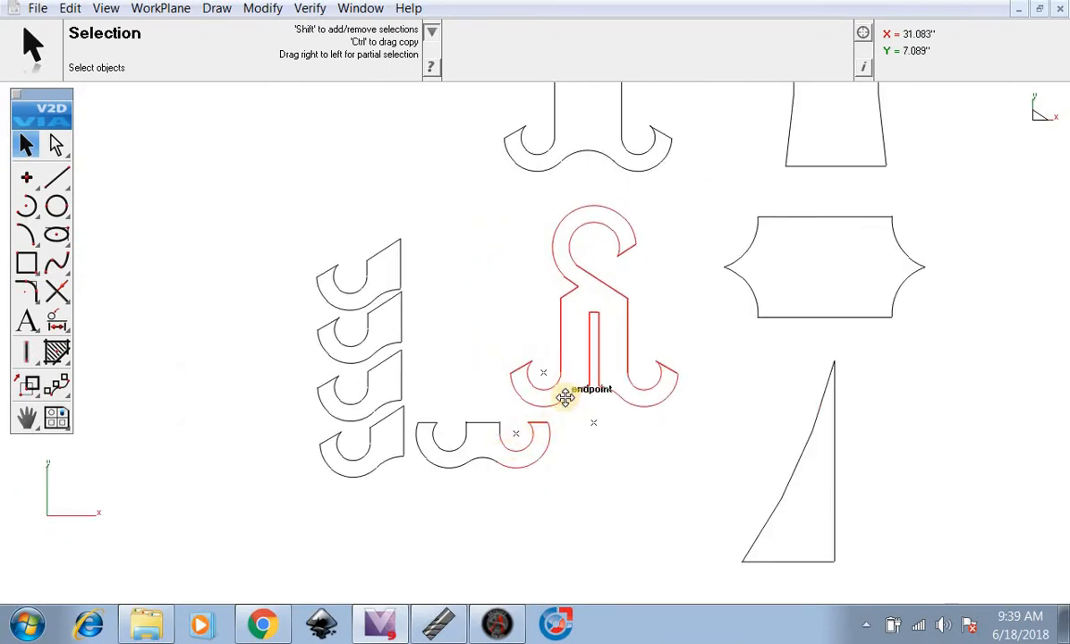
{"action": "left_click_drag", "start_coordinate": [565, 397], "coordinate": [565, 347]}
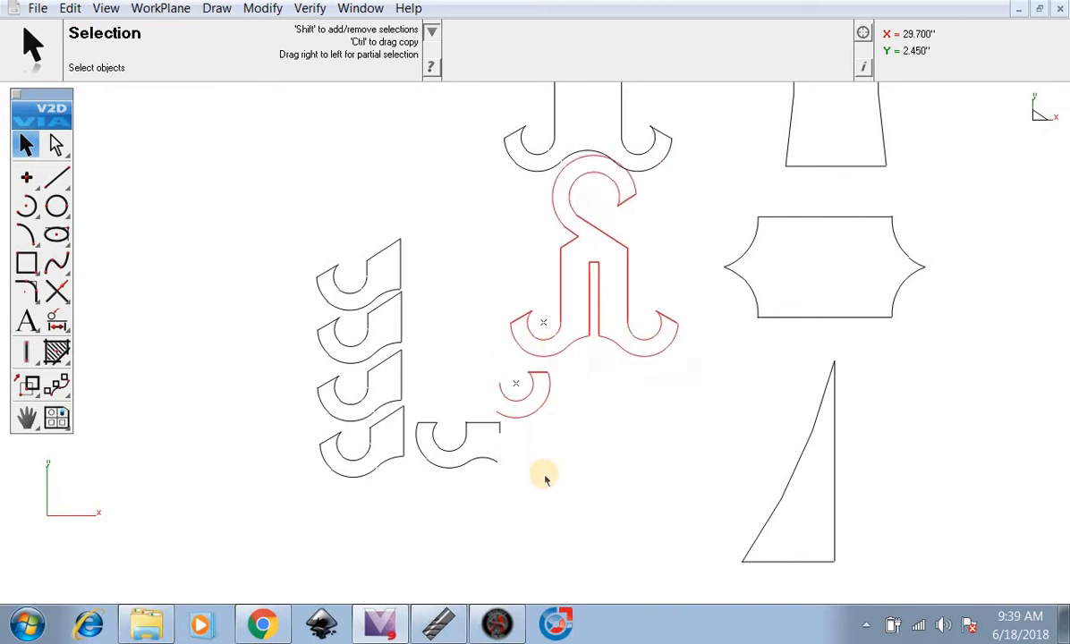
{"action": "scroll", "coordinate": [545, 479], "scroll_direction": "up", "scroll_amount": 2}
{"action": "left_click_drag", "start_coordinate": [454, 301], "coordinate": [458, 390]}
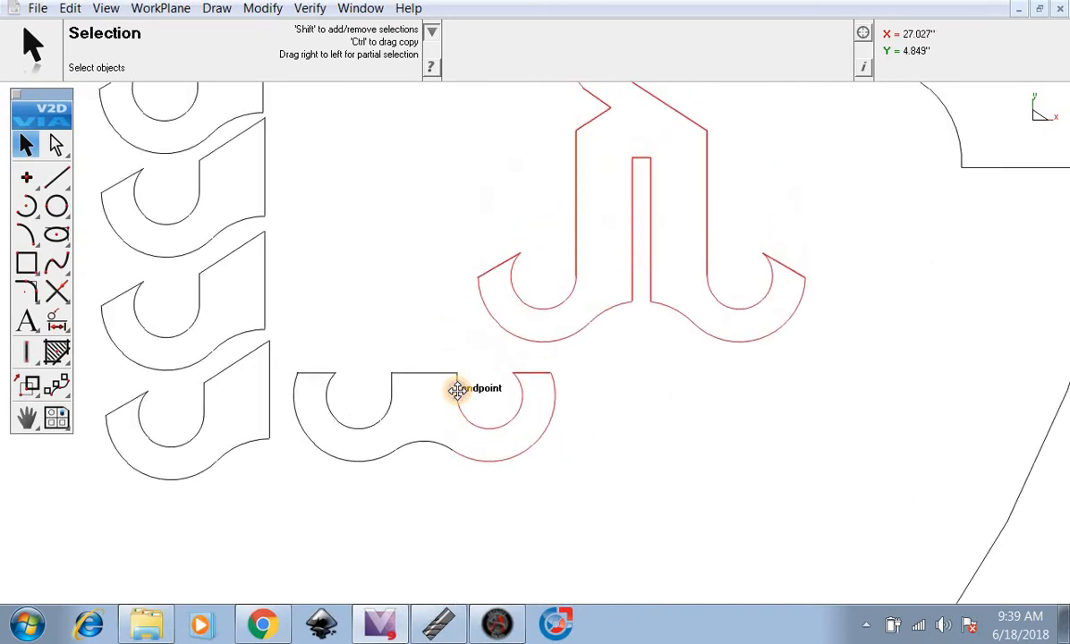
{"action": "left_click", "coordinate": [430, 304]}
Step: Move the large hanger part with the curled top beside the hook stack, directly above the flat-topped double-hook part
{"action": "scroll", "coordinate": [429, 304], "scroll_direction": "down", "scroll_amount": 2}
{"action": "scroll", "coordinate": [430, 306], "scroll_direction": "down", "scroll_amount": 1}
{"action": "mouse_move", "coordinate": [603, 325]}
{"action": "left_mouse_down"}
{"action": "mouse_move", "coordinate": [477, 228]}
{"action": "mouse_move", "coordinate": [432, 172]}
{"action": "mouse_move", "coordinate": [424, 141]}
{"action": "left_mouse_up"}
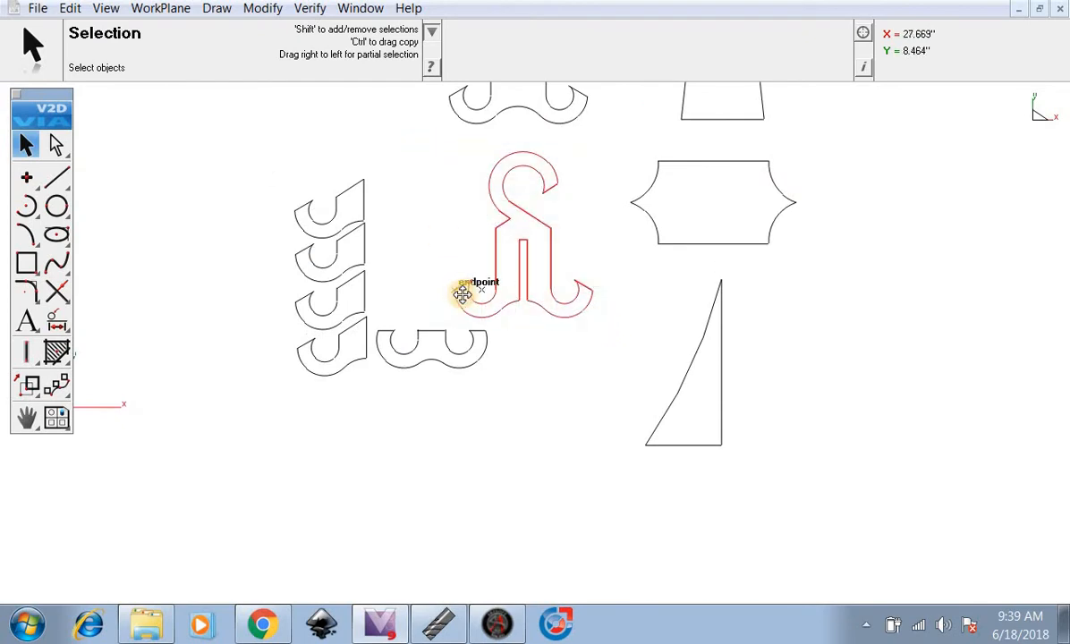
{"action": "left_click_drag", "start_coordinate": [465, 292], "coordinate": [371, 299]}
Step: Move the rectangular plate with pointed ends against the hanger part, and bring the triangular part closer to the group
{"action": "scroll", "coordinate": [436, 296], "scroll_direction": "down", "scroll_amount": 2}
{"action": "scroll", "coordinate": [467, 172], "scroll_direction": "up", "scroll_amount": 3}
{"action": "scroll", "coordinate": [479, 183], "scroll_direction": "down", "scroll_amount": 2}
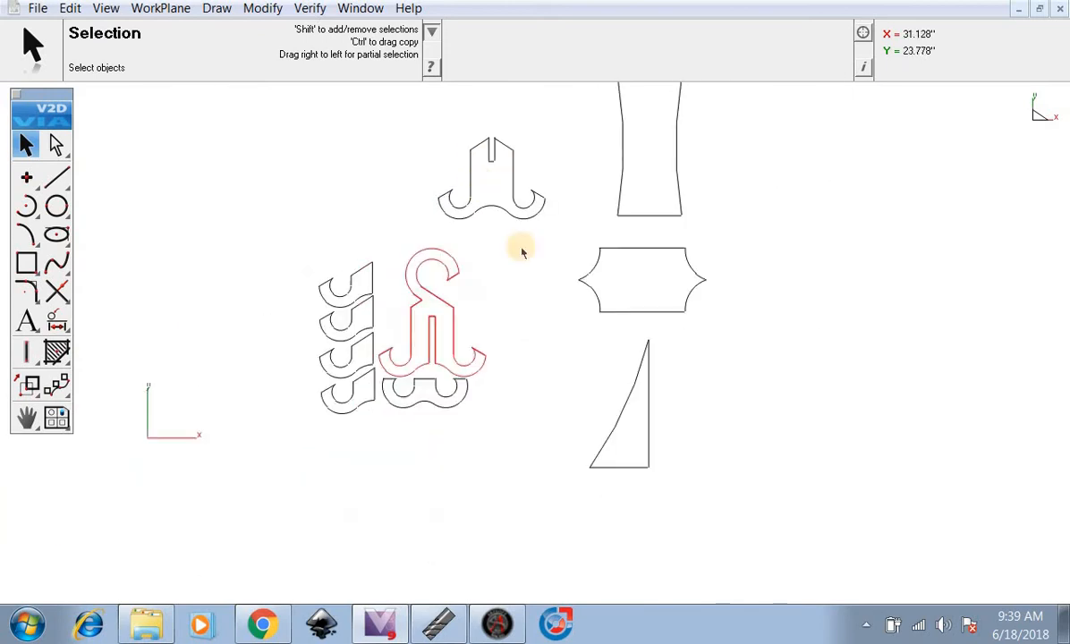
{"action": "left_click_drag", "start_coordinate": [762, 335], "coordinate": [450, 292]}
{"action": "left_click_drag", "start_coordinate": [740, 525], "coordinate": [564, 335]}
{"action": "left_click_drag", "start_coordinate": [586, 470], "coordinate": [555, 405]}
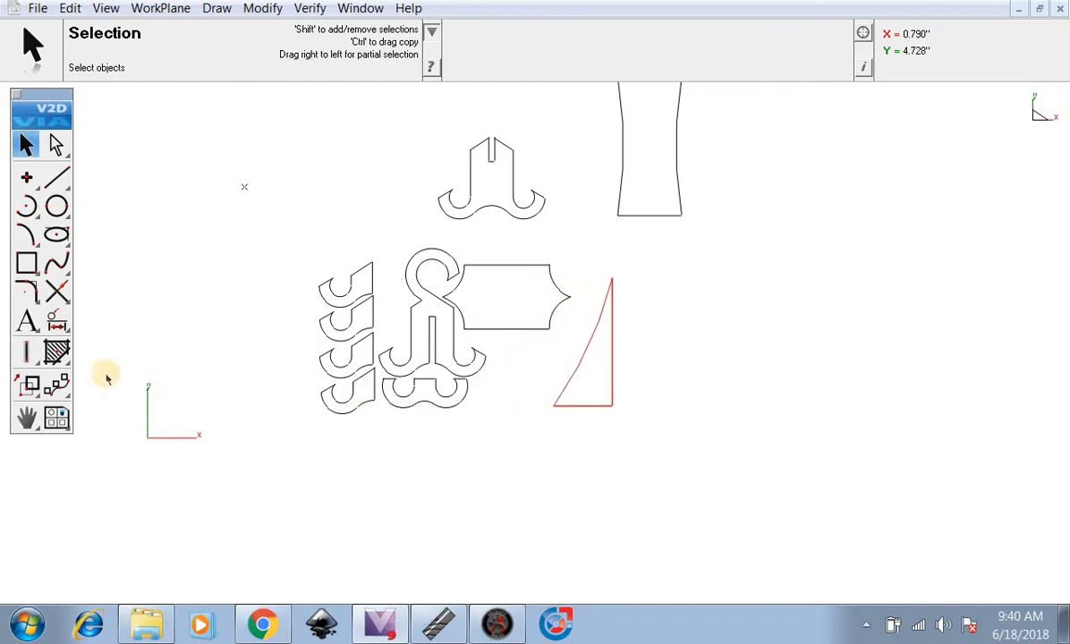
Step: Rotate the triangular part about 19.5° clockwise around its lower-left corner using three points, and move it left toward the double-hook part
{"action": "left_click", "coordinate": [27, 388]}
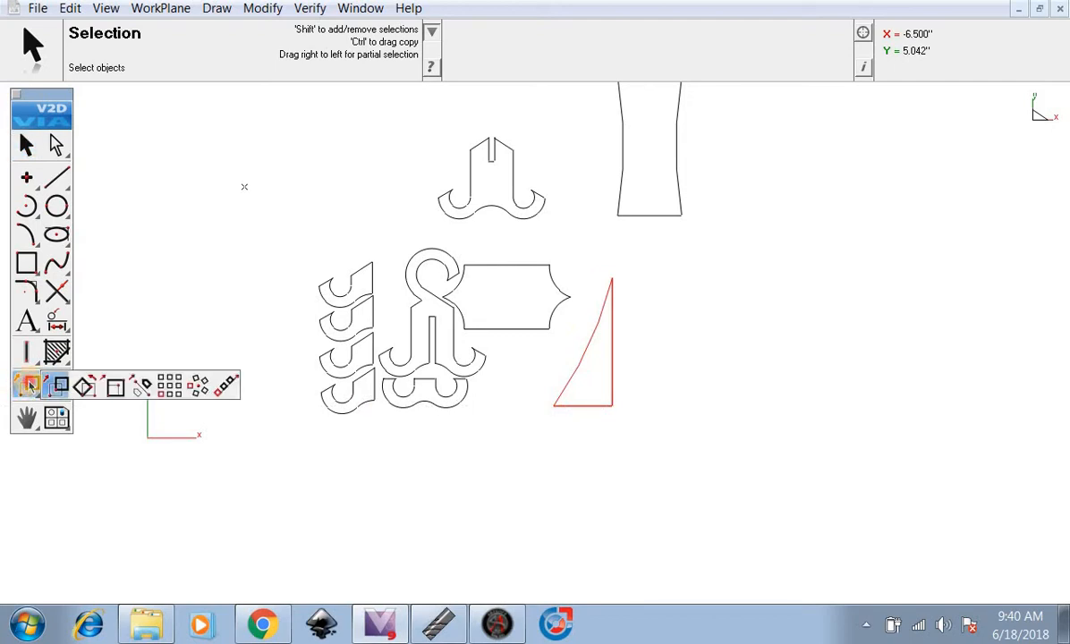
{"action": "left_click", "coordinate": [86, 389]}
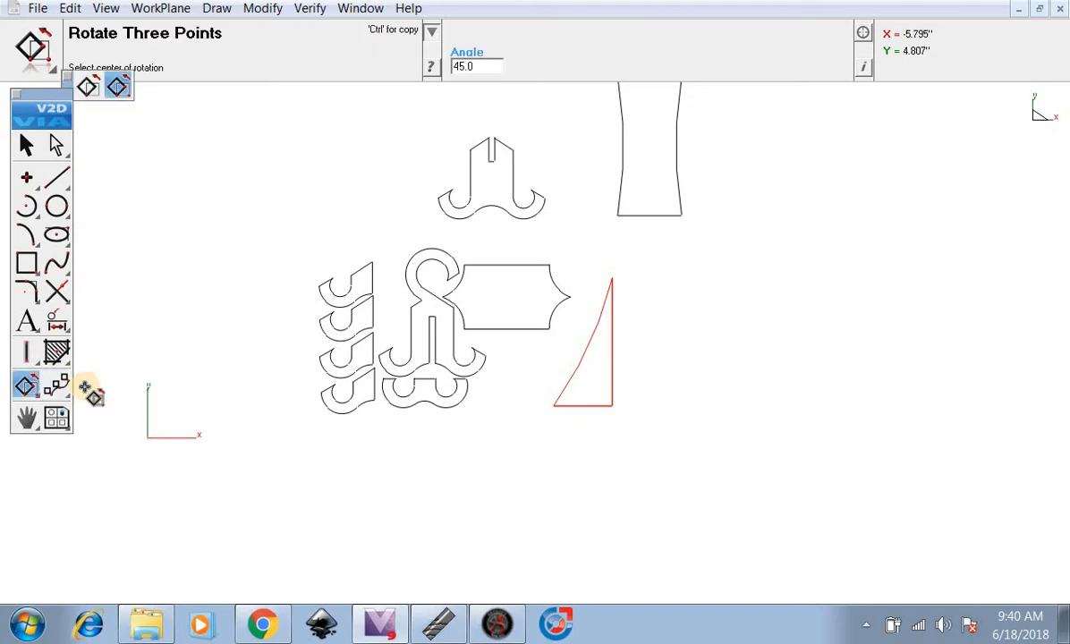
{"action": "left_click", "coordinate": [550, 403]}
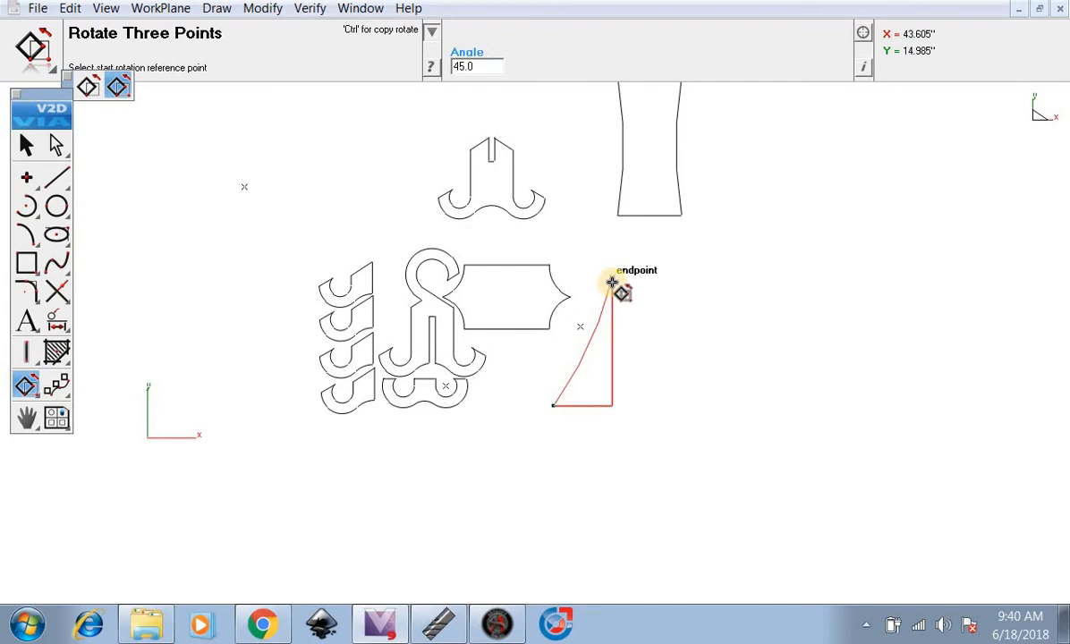
{"action": "left_click", "coordinate": [611, 278]}
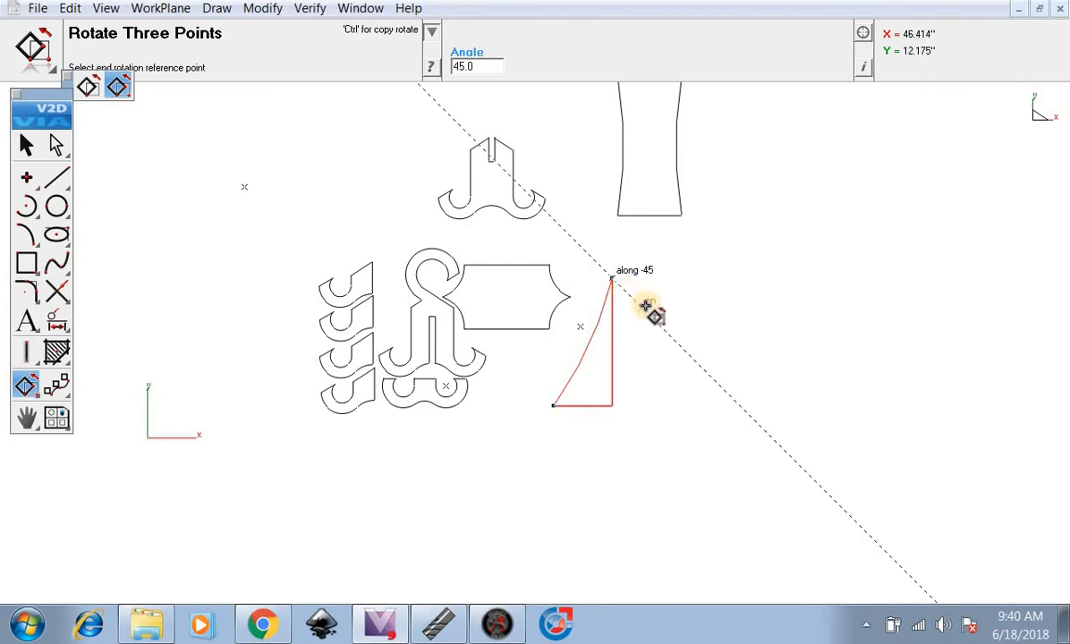
{"action": "left_click", "coordinate": [648, 309]}
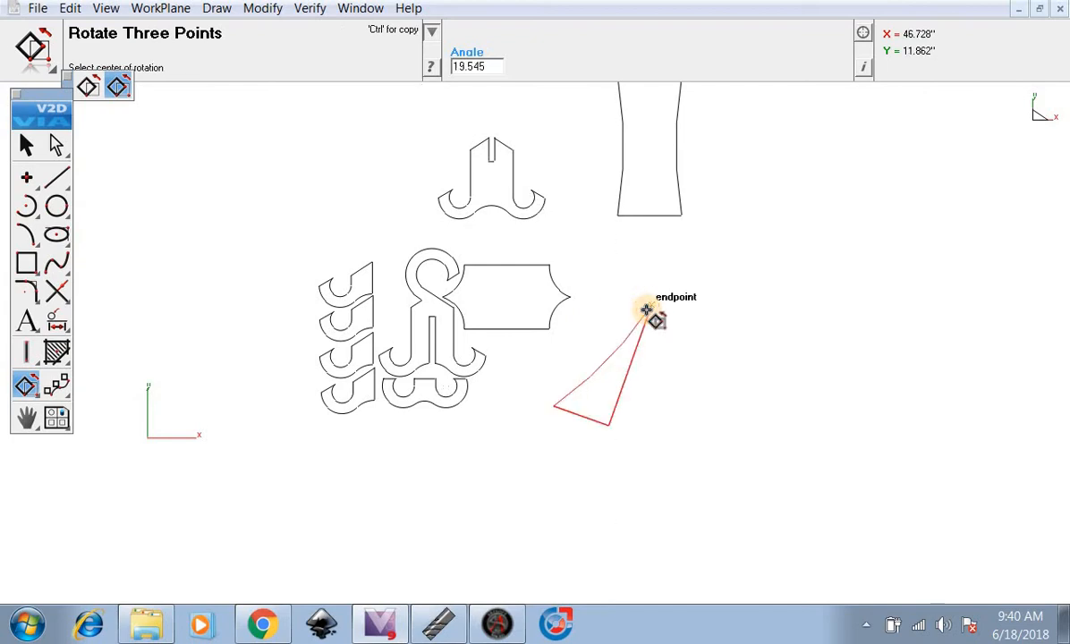
{"action": "left_click", "coordinate": [26, 143]}
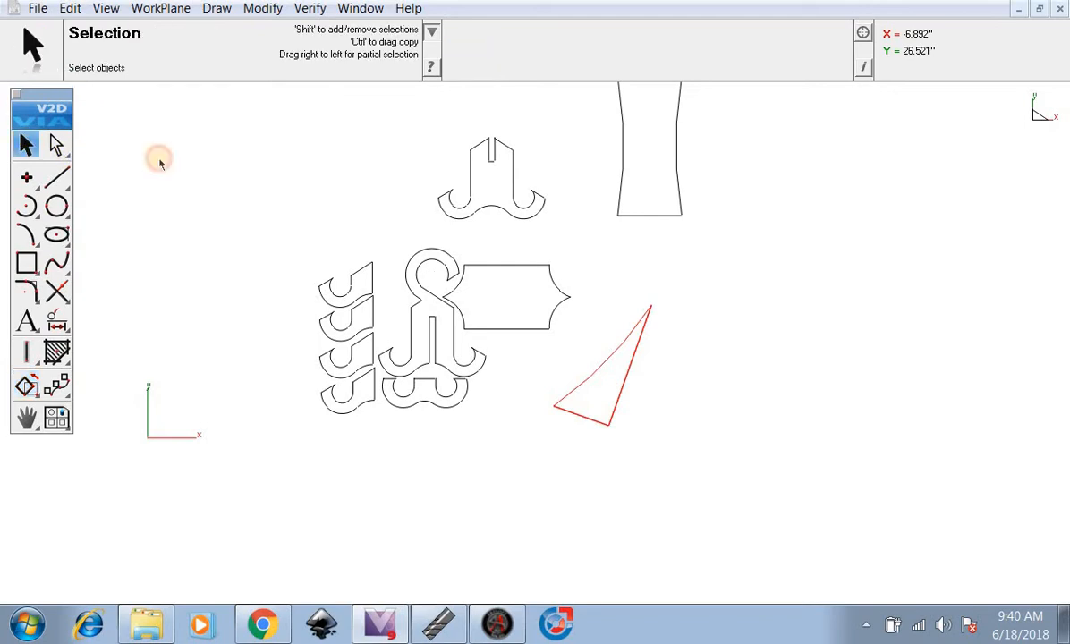
{"action": "left_click_drag", "start_coordinate": [529, 399], "coordinate": [492, 386]}
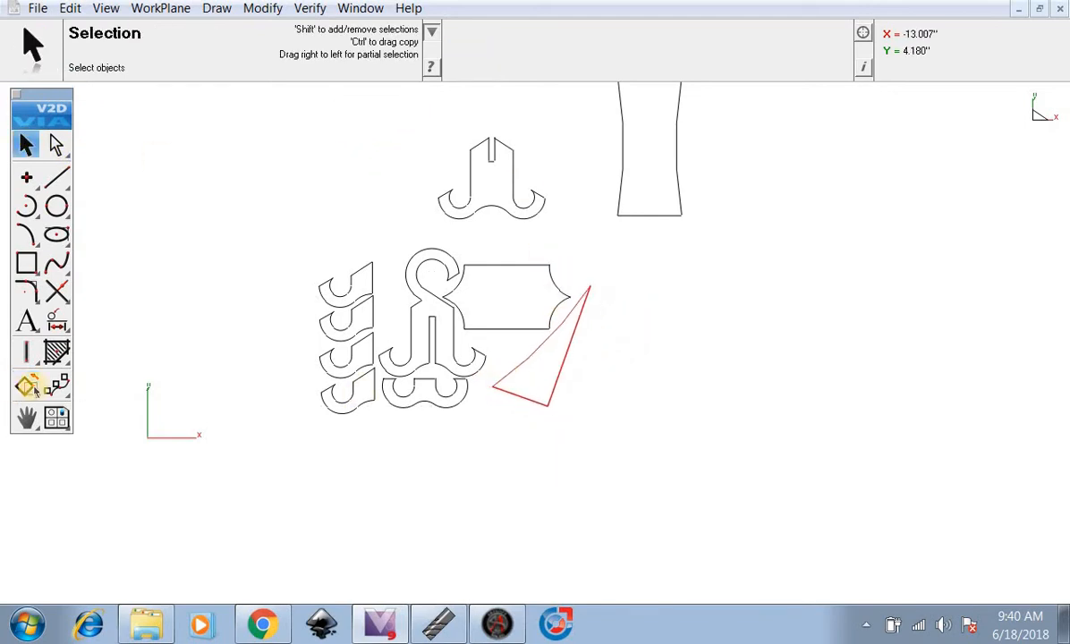
Step: Rotate the triangular part clockwise by another 15° around its left corner with Rotate Three Points
{"action": "left_click", "coordinate": [33, 390]}
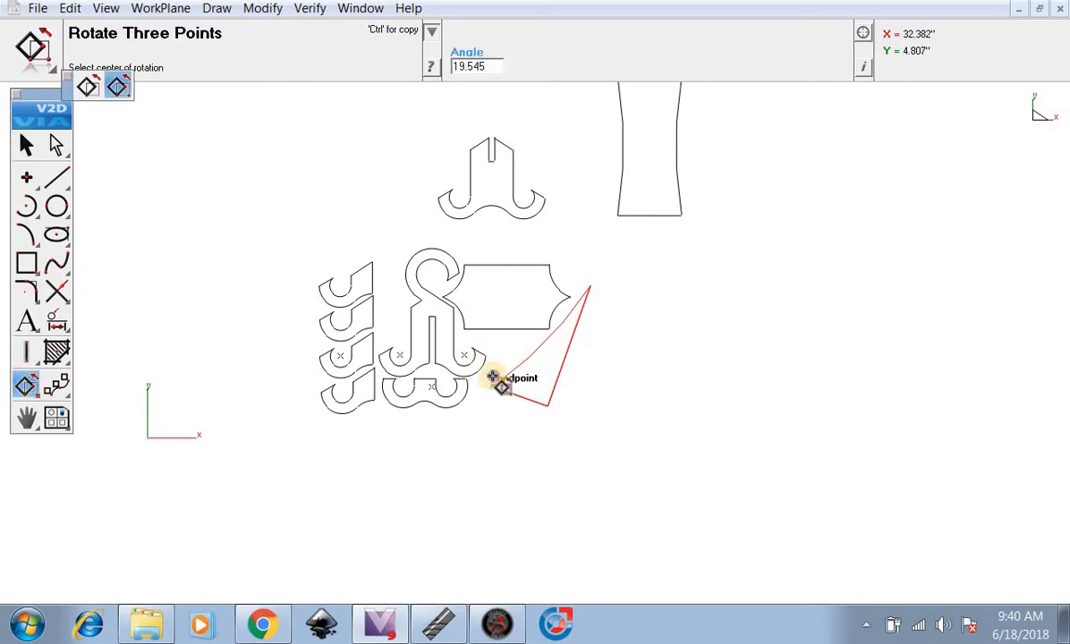
{"action": "left_click", "coordinate": [492, 385]}
{"action": "left_click", "coordinate": [504, 355]}
{"action": "left_click", "coordinate": [526, 349]}
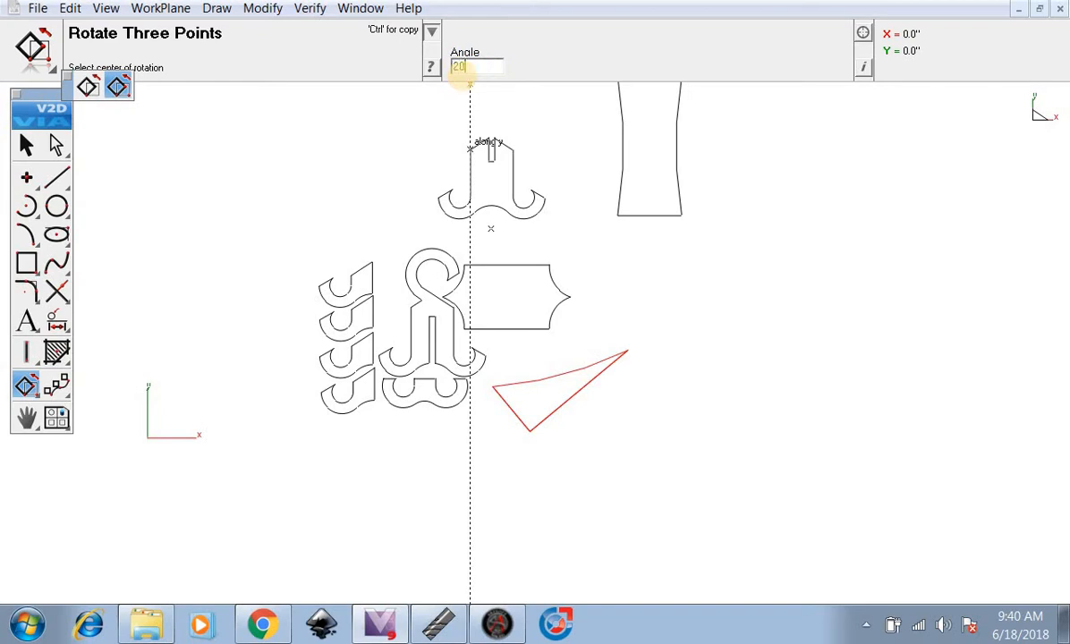
{"action": "key", "text": "Return"}
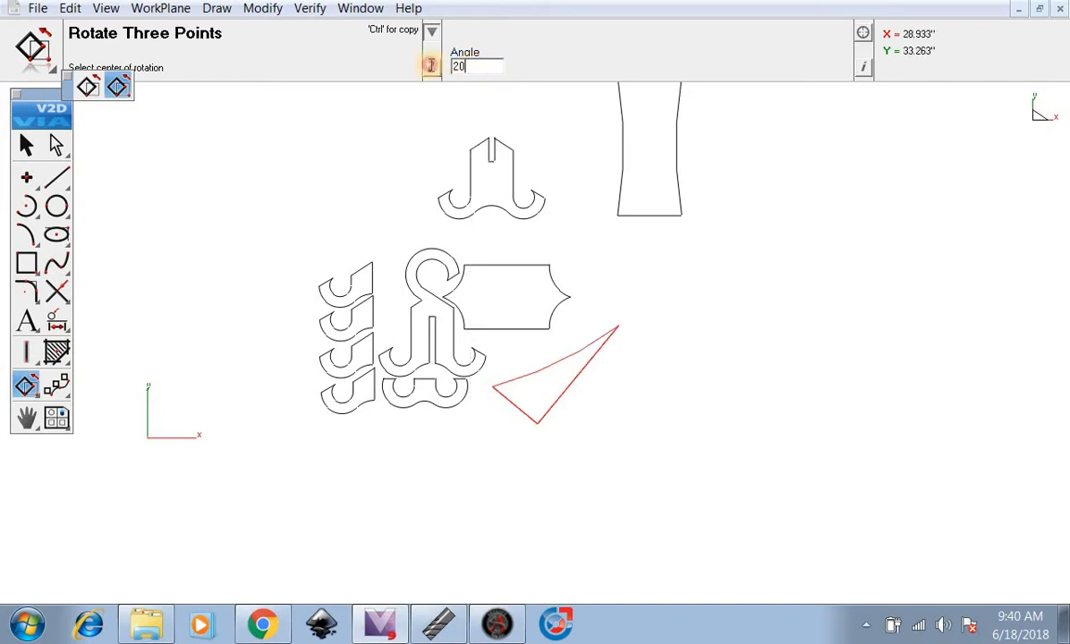
{"action": "key", "text": "Return"}
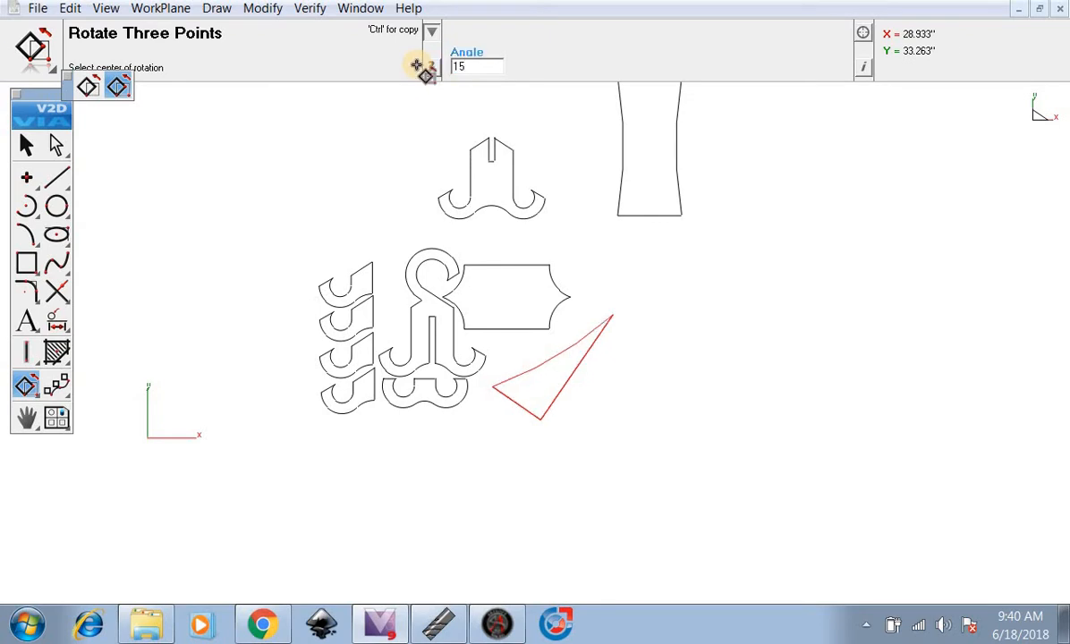
Step: Move the triangular part so its left corner sits just beside the flat-topped double-hook part, below the hanger's hook
{"action": "left_click", "coordinate": [26, 145]}
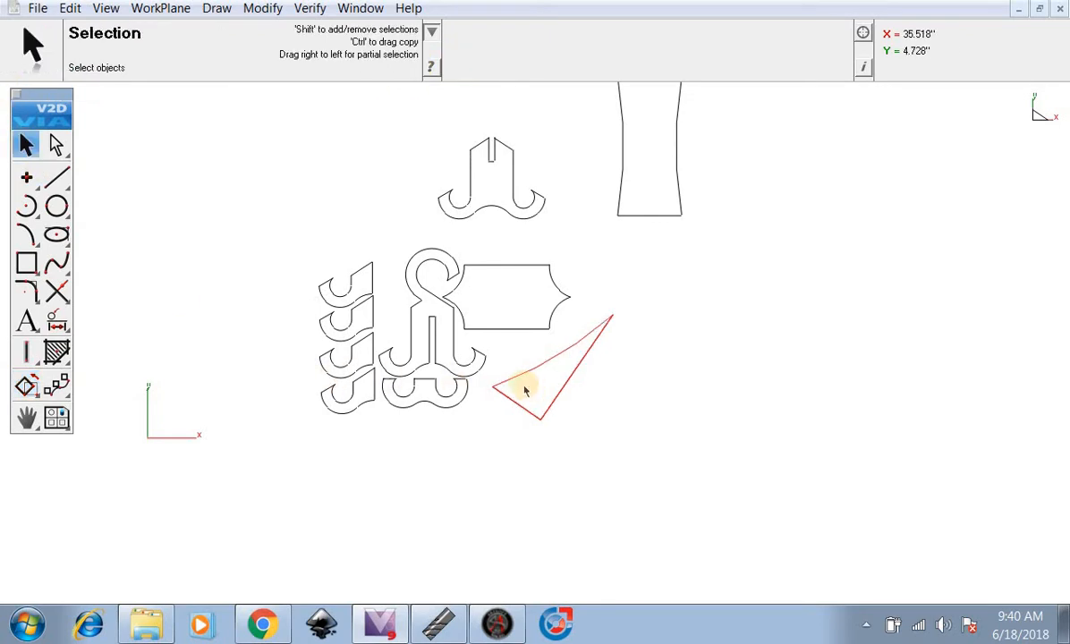
{"action": "mouse_move", "coordinate": [509, 377]}
{"action": "left_mouse_down"}
{"action": "mouse_move", "coordinate": [491, 371]}
{"action": "mouse_move", "coordinate": [495, 360]}
{"action": "mouse_move", "coordinate": [499, 369]}
{"action": "left_mouse_up"}
{"action": "scroll", "coordinate": [498, 369], "scroll_direction": "up", "scroll_amount": 5}
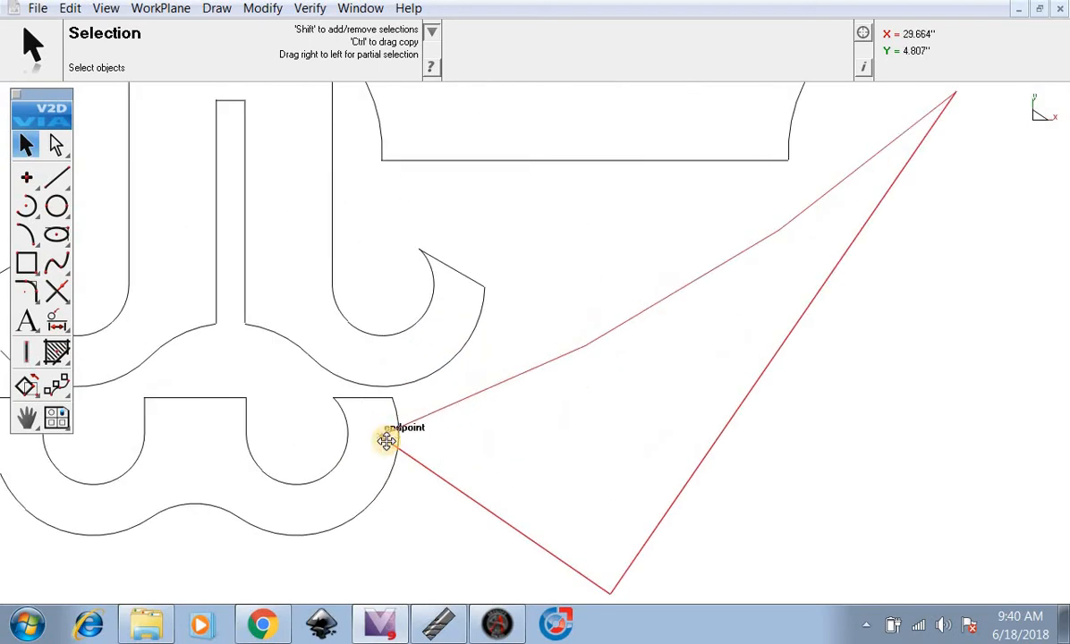
{"action": "left_click_drag", "start_coordinate": [386, 440], "coordinate": [416, 403]}
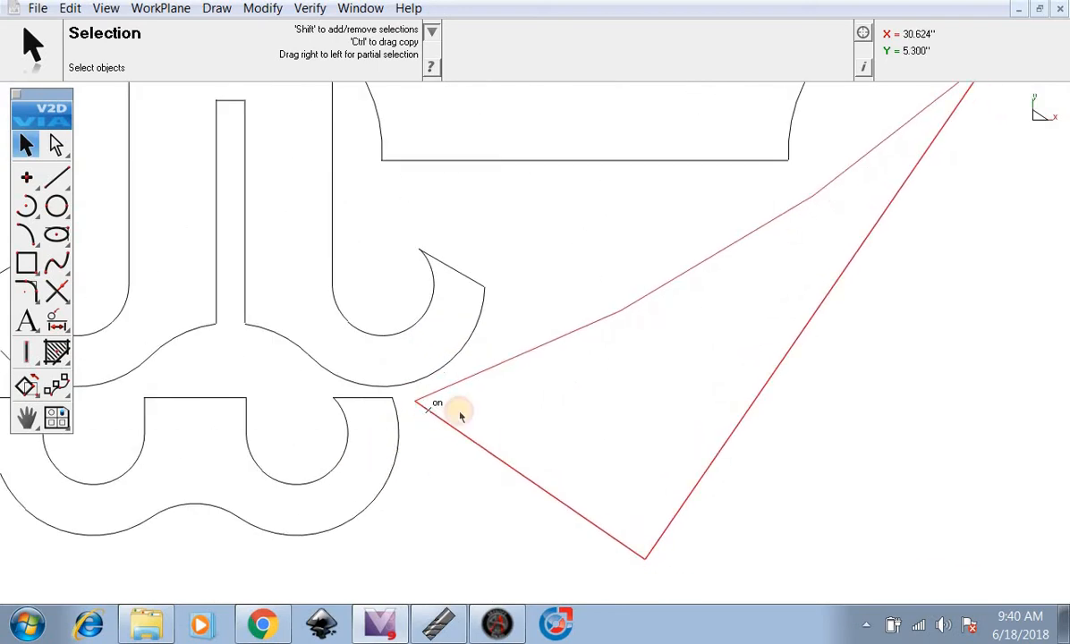
Step: Move the slotted double-hook part to the space directly above the stack of four small hooks
{"action": "scroll", "coordinate": [459, 414], "scroll_direction": "down", "scroll_amount": 5}
{"action": "scroll", "coordinate": [535, 201], "scroll_direction": "up", "scroll_amount": 2}
{"action": "left_click_drag", "start_coordinate": [578, 310], "coordinate": [362, 161]}
{"action": "left_click_drag", "start_coordinate": [394, 268], "coordinate": [235, 332]}
Step: Rotate the long panel with the pointed end by 180° around its lower-left corner using three points
{"action": "left_click_drag", "start_coordinate": [800, 333], "coordinate": [575, 54]}
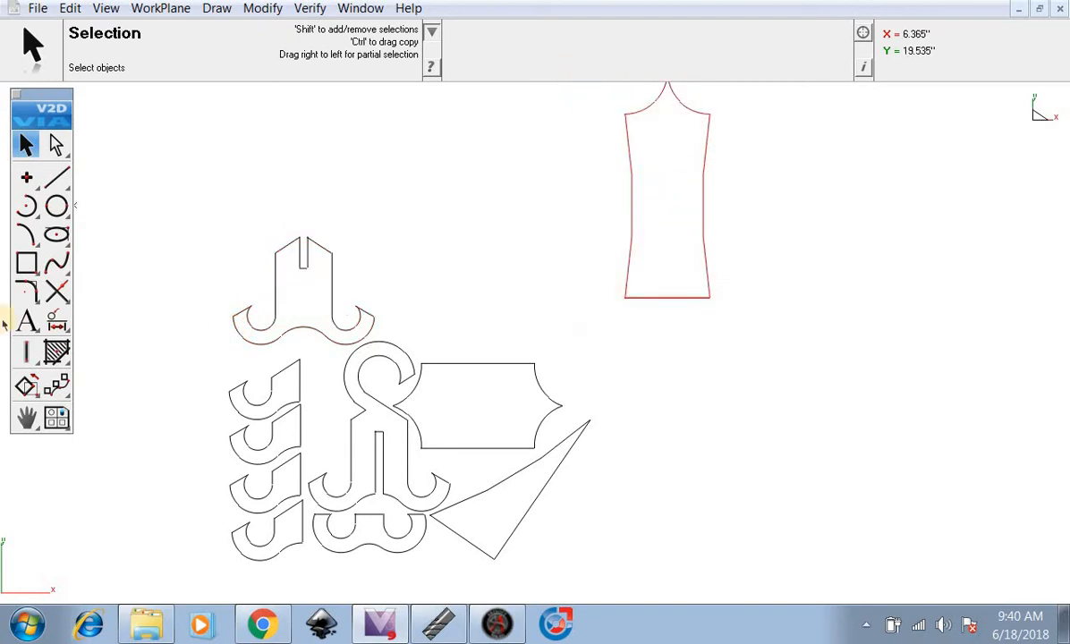
{"action": "left_click", "coordinate": [29, 387]}
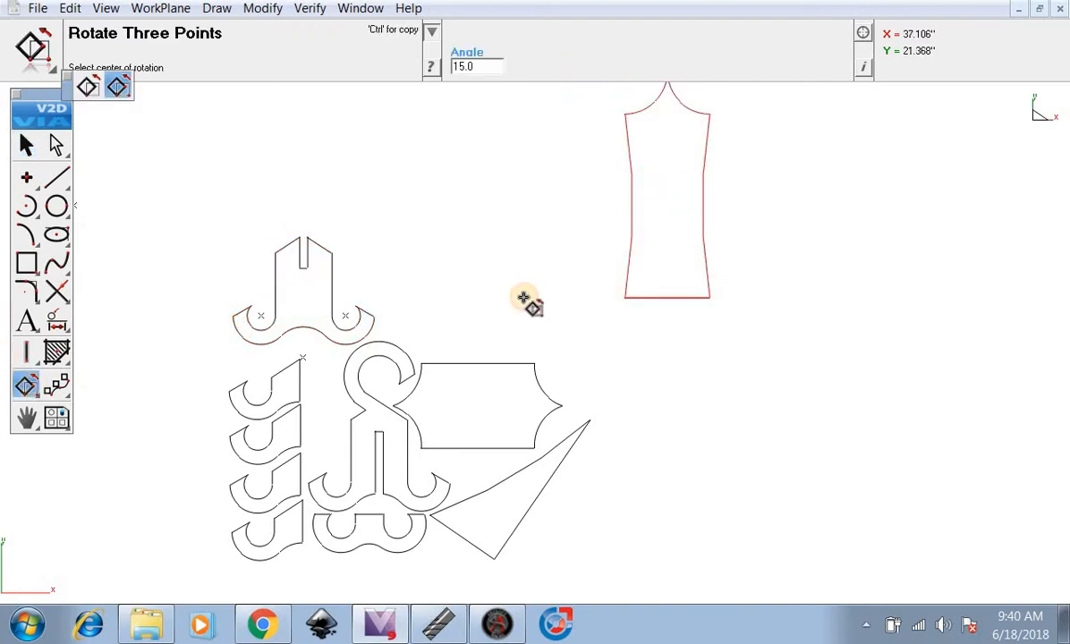
{"action": "left_click", "coordinate": [627, 300]}
{"action": "left_click", "coordinate": [707, 299]}
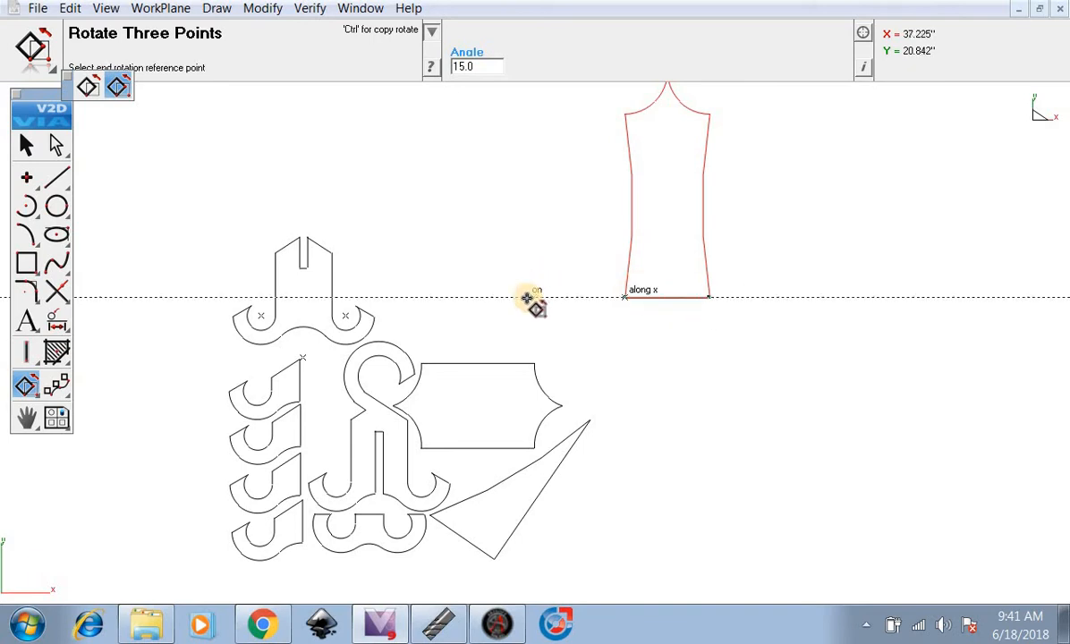
{"action": "left_click", "coordinate": [528, 298]}
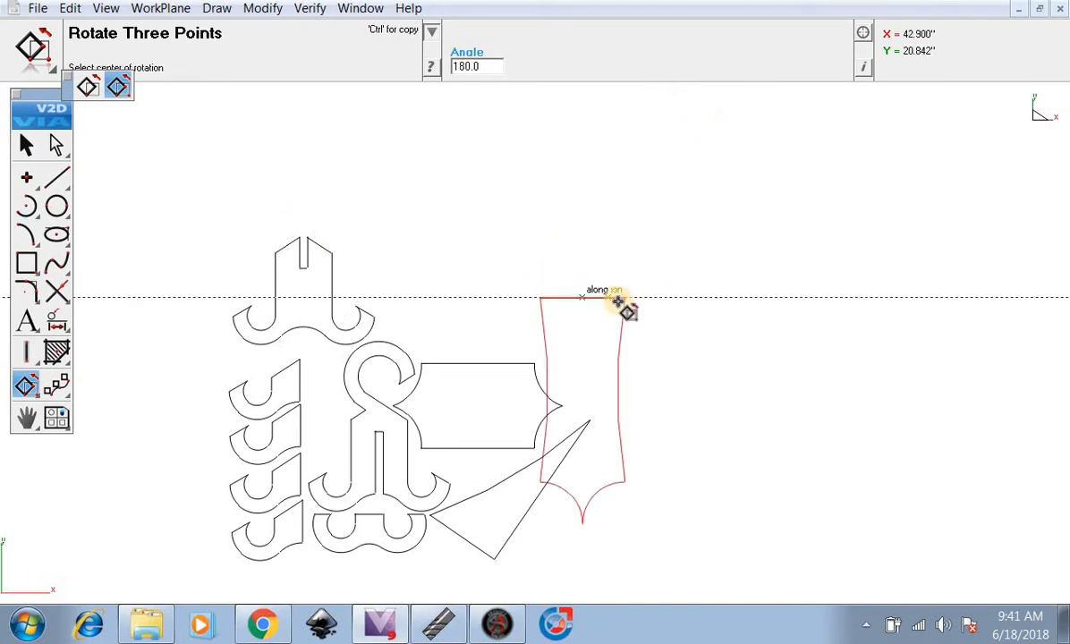
Step: Rotate the long panel by 90° so its pointed end faces right, and move it left beside the slotted double-hook part
{"action": "left_click", "coordinate": [549, 285]}
{"action": "left_click", "coordinate": [624, 285]}
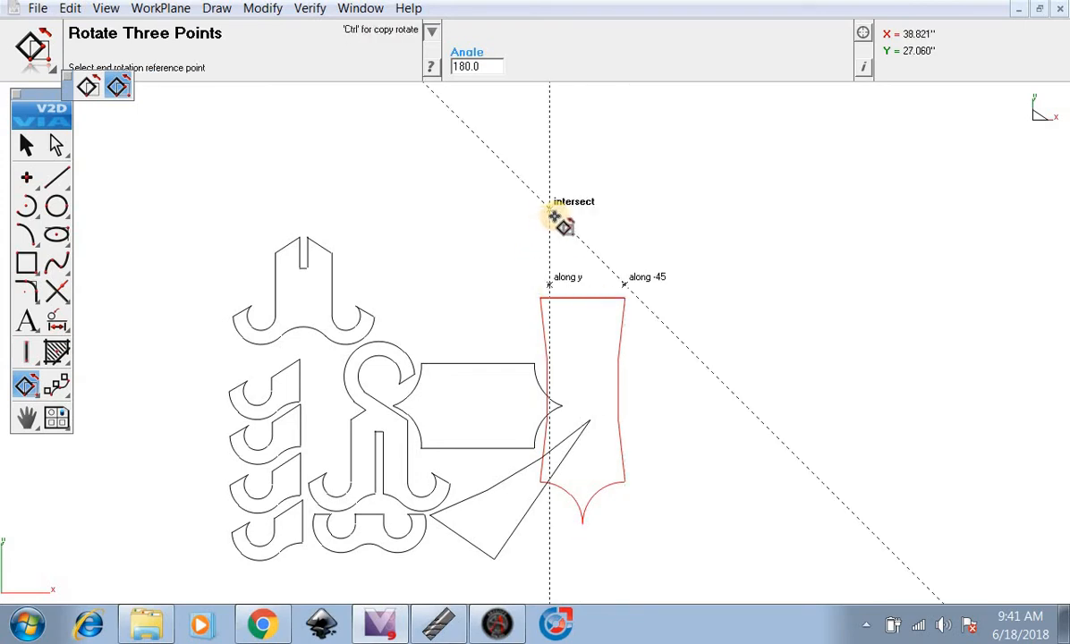
{"action": "left_click", "coordinate": [554, 216]}
{"action": "left_click", "coordinate": [26, 143]}
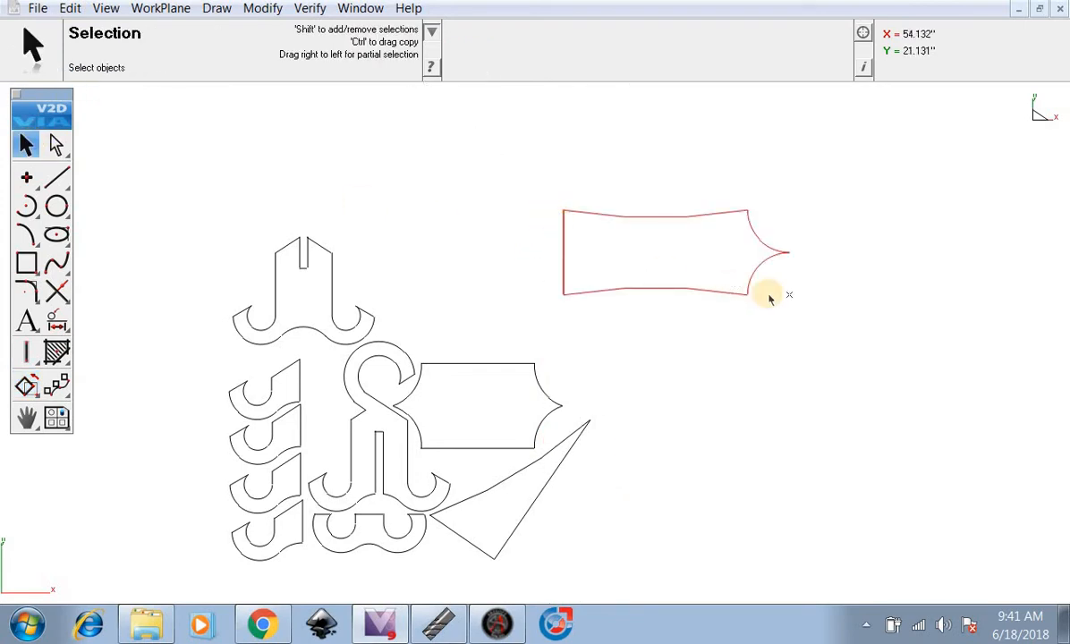
{"action": "left_click_drag", "start_coordinate": [744, 296], "coordinate": [510, 296]}
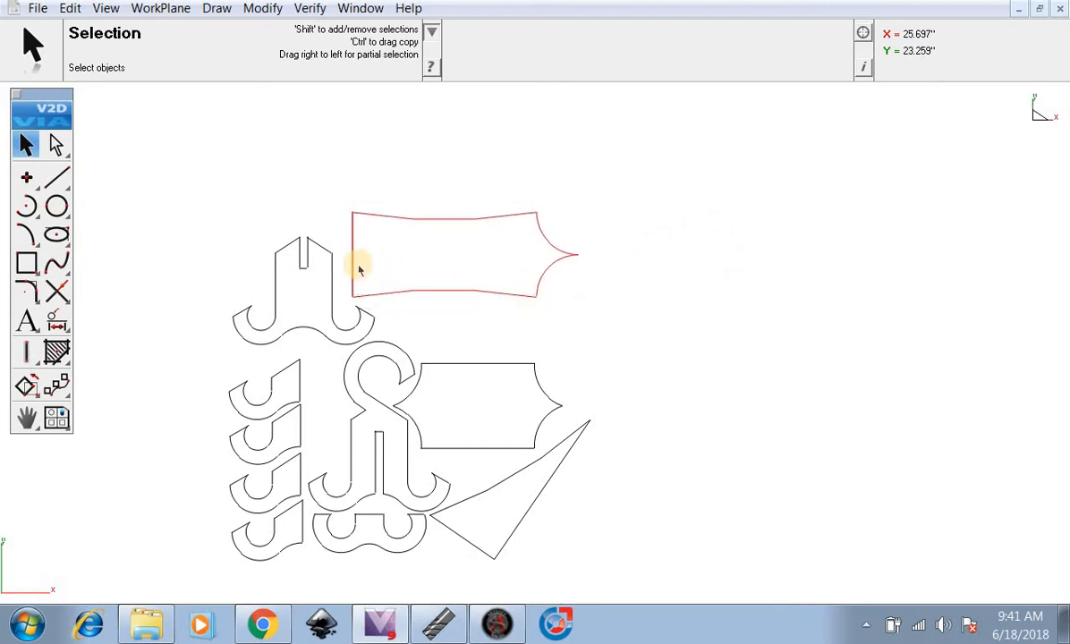
Step: Rotate the long panel about 23.7° clockwise around its lower-left corner and move it up and left against the slotted double-hook part
{"action": "left_click", "coordinate": [25, 386]}
{"action": "left_click", "coordinate": [346, 315]}
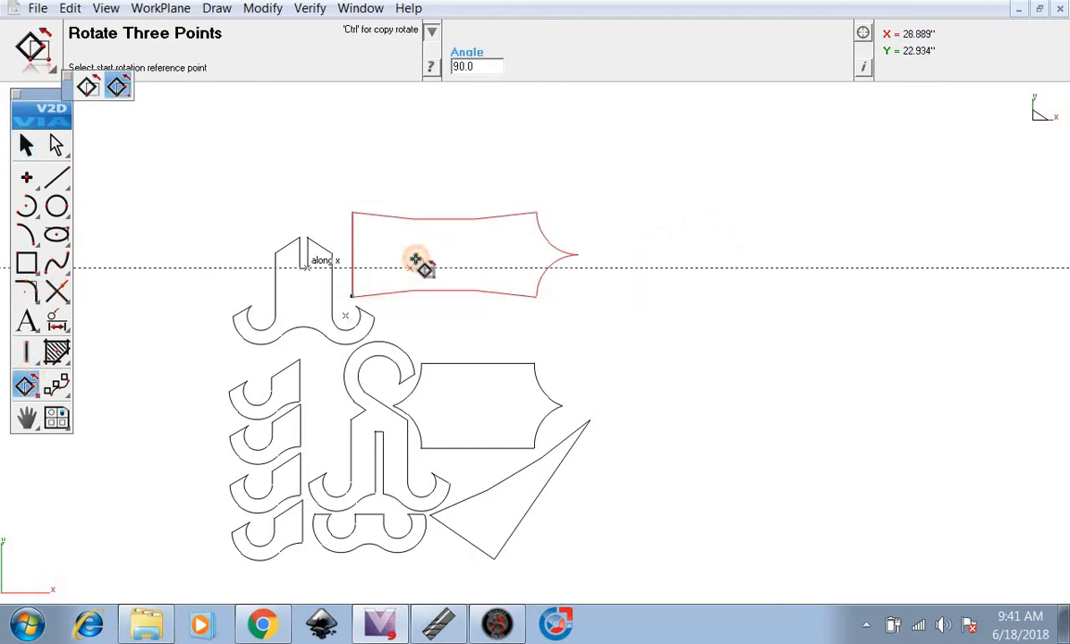
{"action": "left_click", "coordinate": [420, 253]}
{"action": "left_click", "coordinate": [447, 277]}
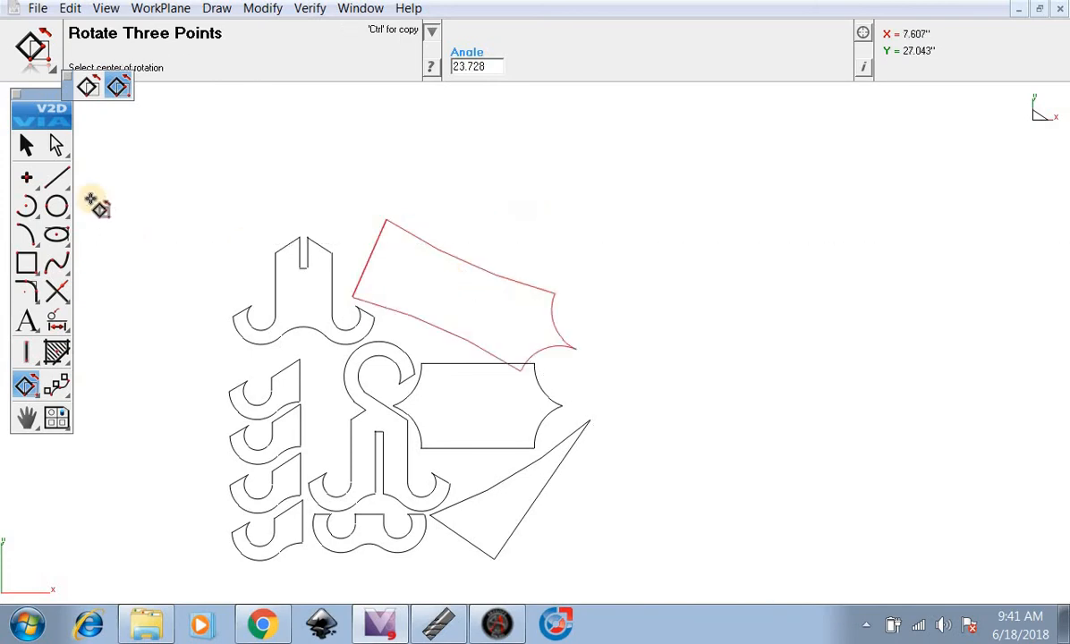
{"action": "left_click", "coordinate": [24, 146]}
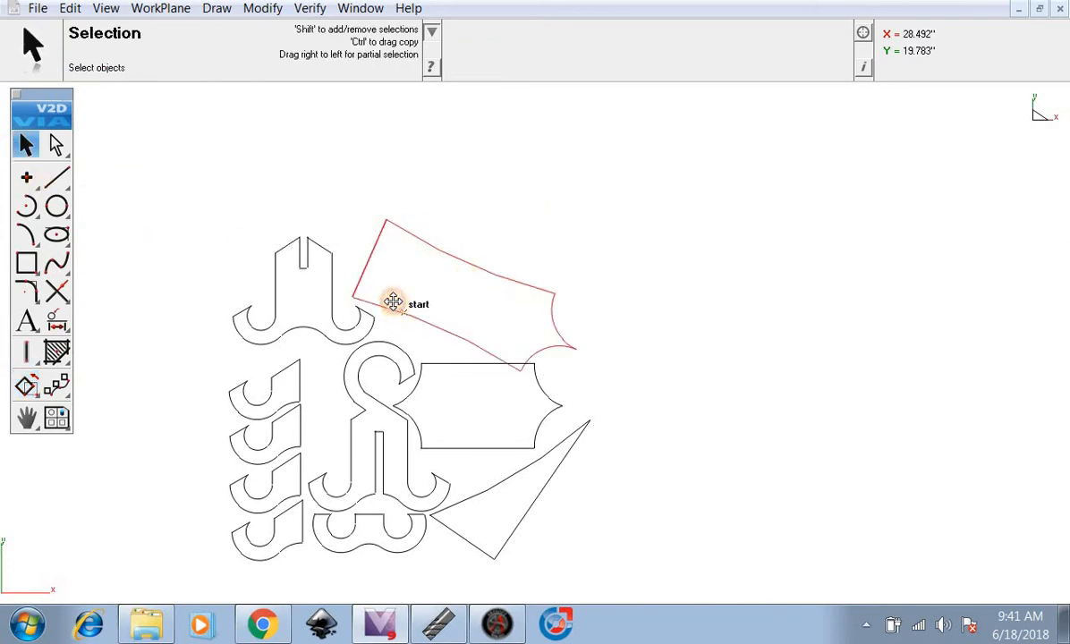
{"action": "left_click_drag", "start_coordinate": [394, 302], "coordinate": [396, 305]}
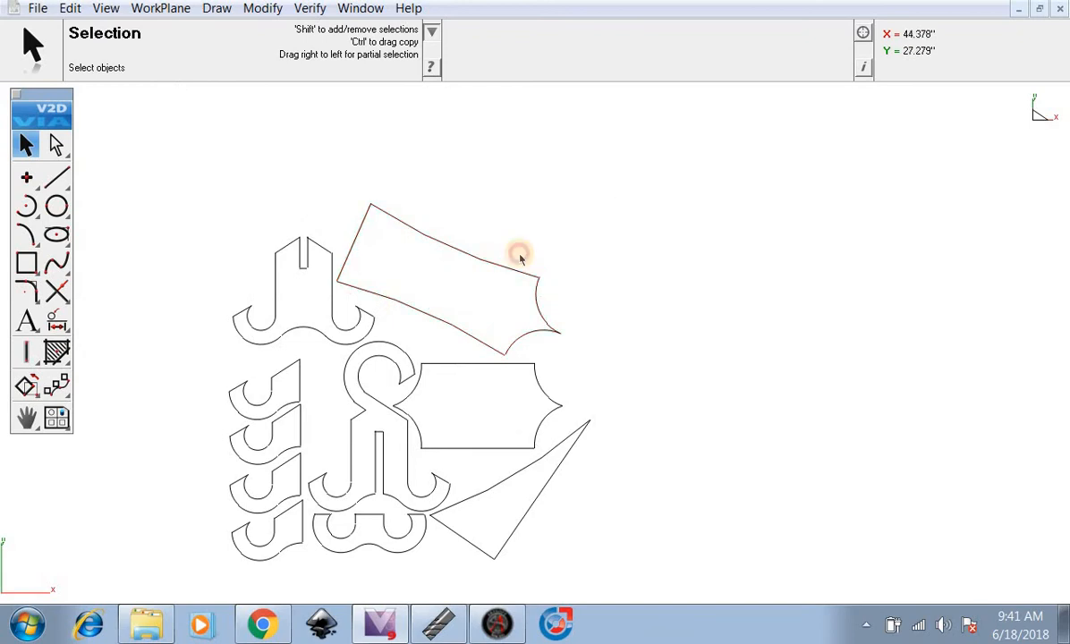
Step: Select all the nested parts and combine them into one group
{"action": "scroll", "coordinate": [519, 257], "scroll_direction": "down", "scroll_amount": 4}
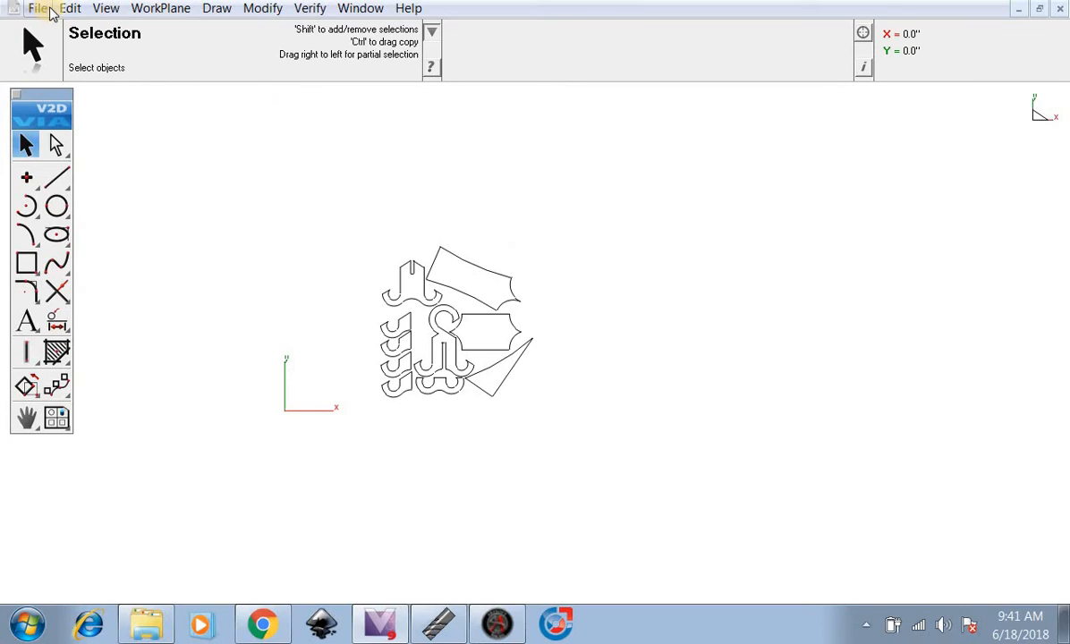
{"action": "left_click_drag", "start_coordinate": [657, 484], "coordinate": [297, 175]}
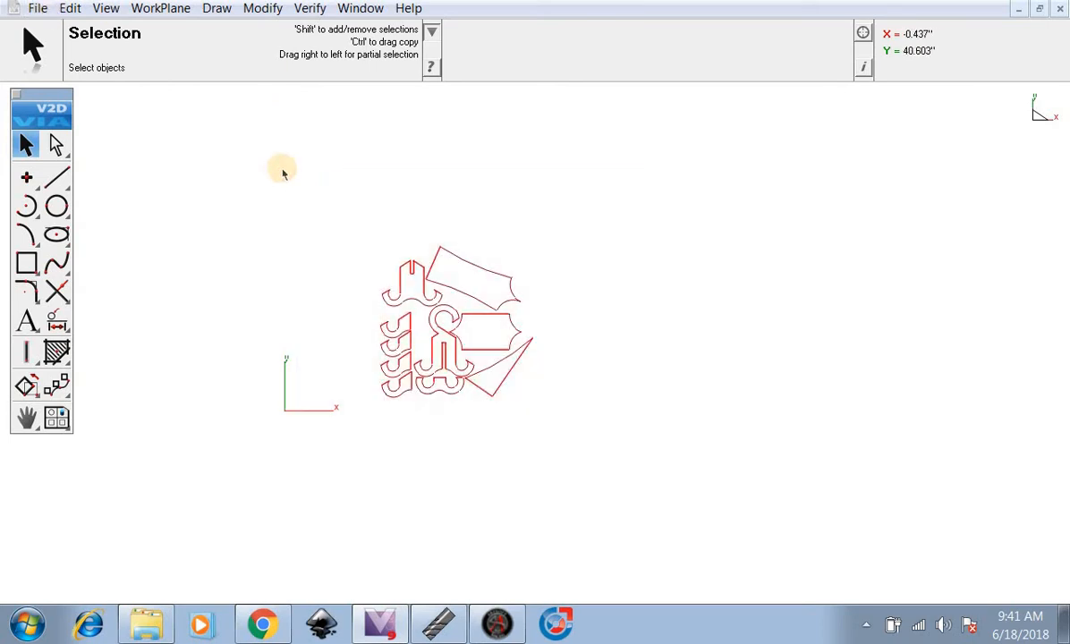
{"action": "left_click", "coordinate": [71, 8]}
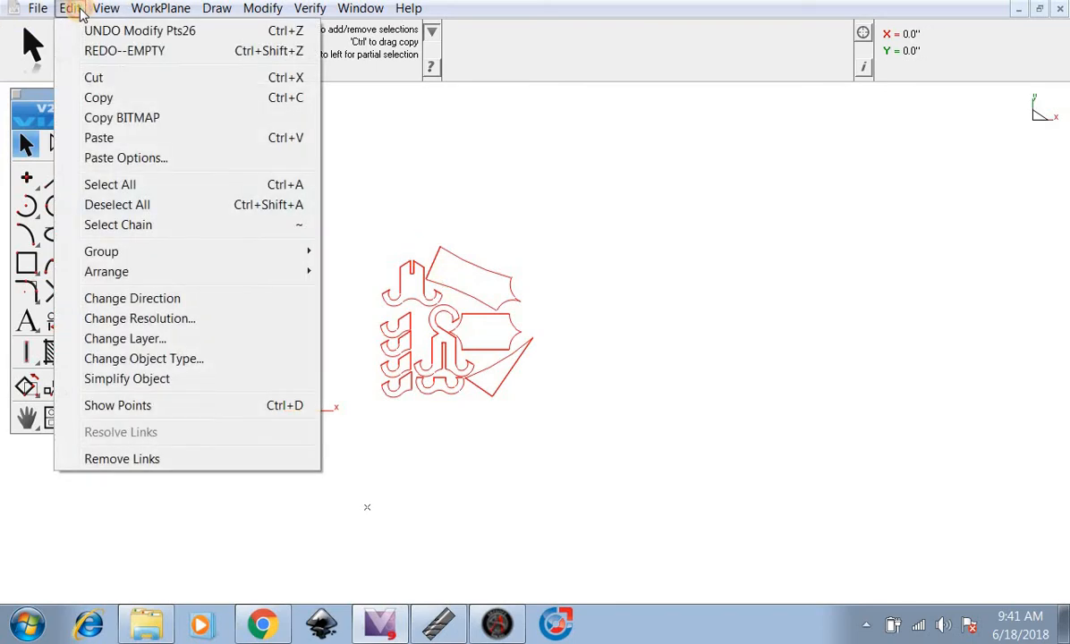
{"action": "left_click", "coordinate": [141, 254]}
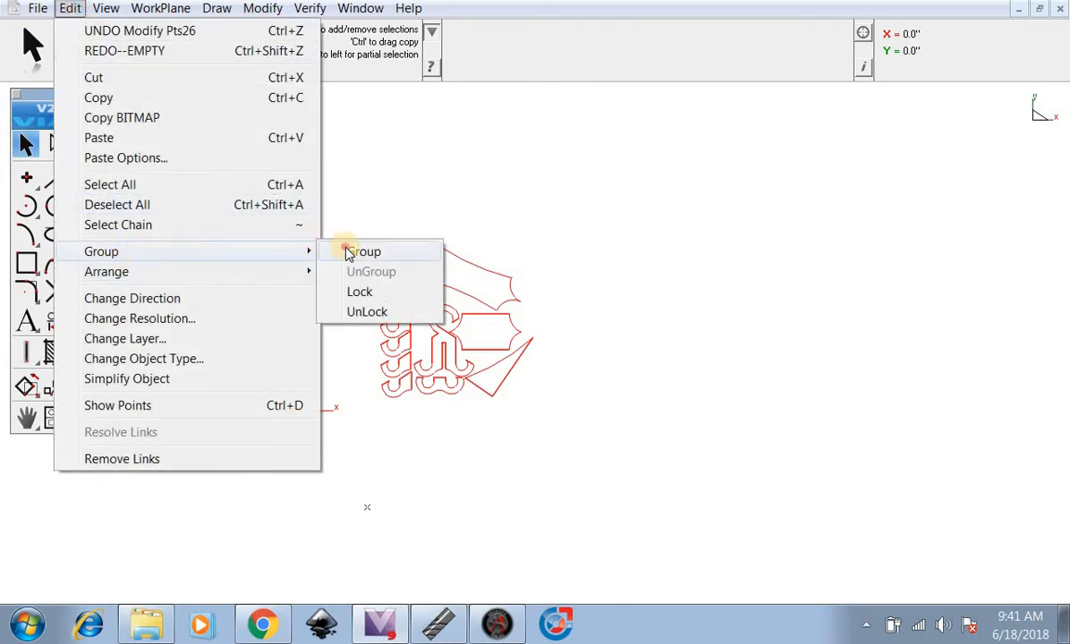
{"action": "left_click", "coordinate": [346, 250]}
Step: Move the grouped parts so the lower-left corner of the nest sits at the drawing origin
{"action": "left_click", "coordinate": [358, 329]}
{"action": "left_click", "coordinate": [389, 365]}
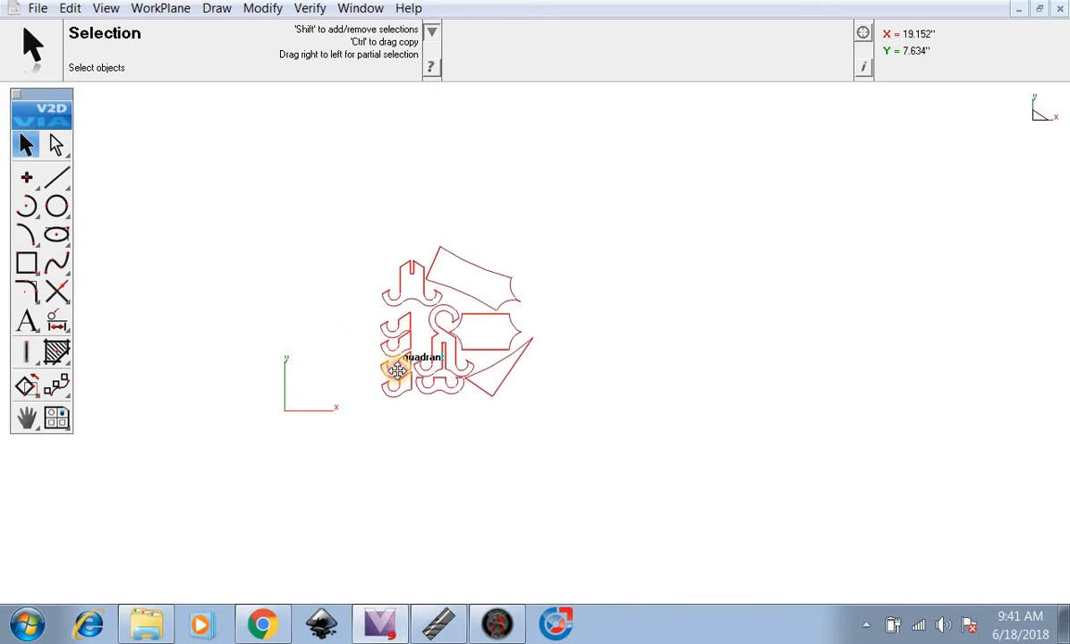
{"action": "left_click_drag", "start_coordinate": [394, 377], "coordinate": [303, 397]}
{"action": "left_click", "coordinate": [220, 293]}
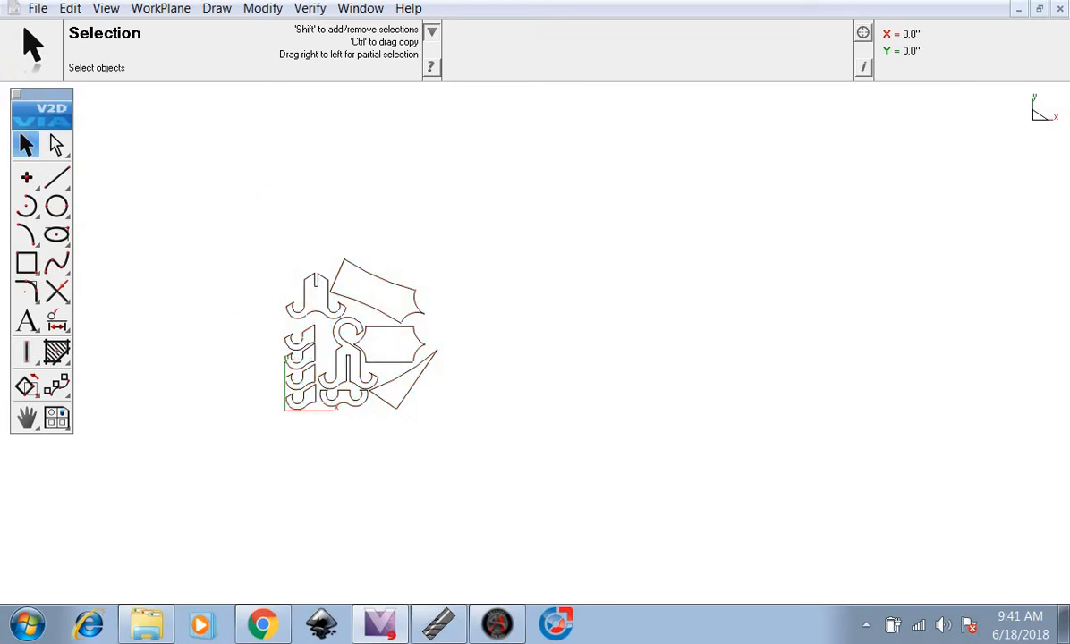
Step: Export the drawing to the Desktop as an R12 DXF file in inches named "parts nested"
{"action": "left_click", "coordinate": [37, 9]}
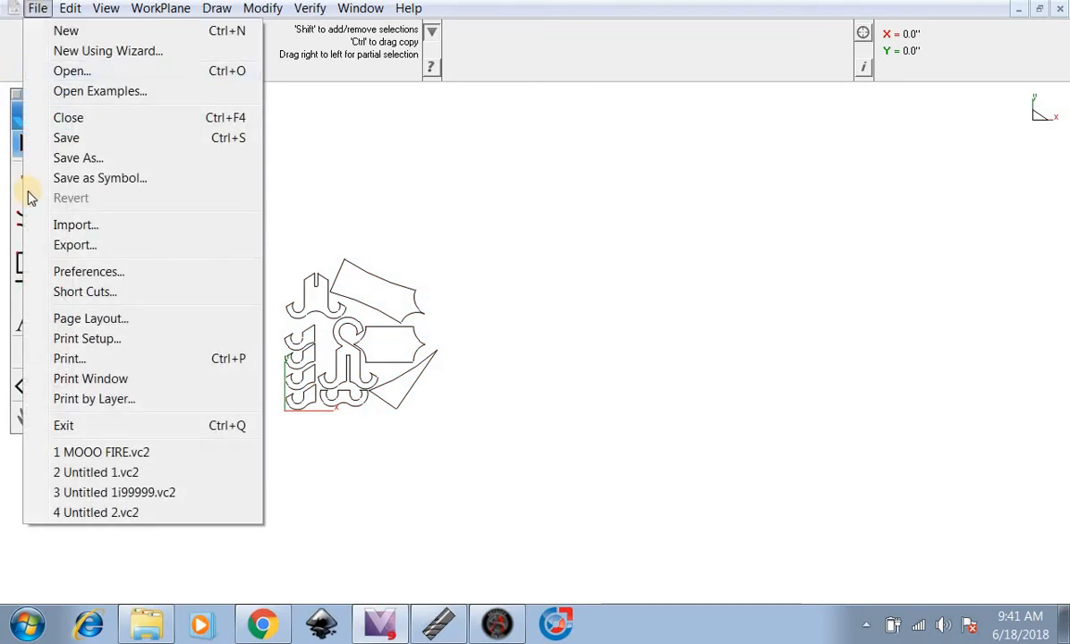
{"action": "left_click", "coordinate": [58, 250]}
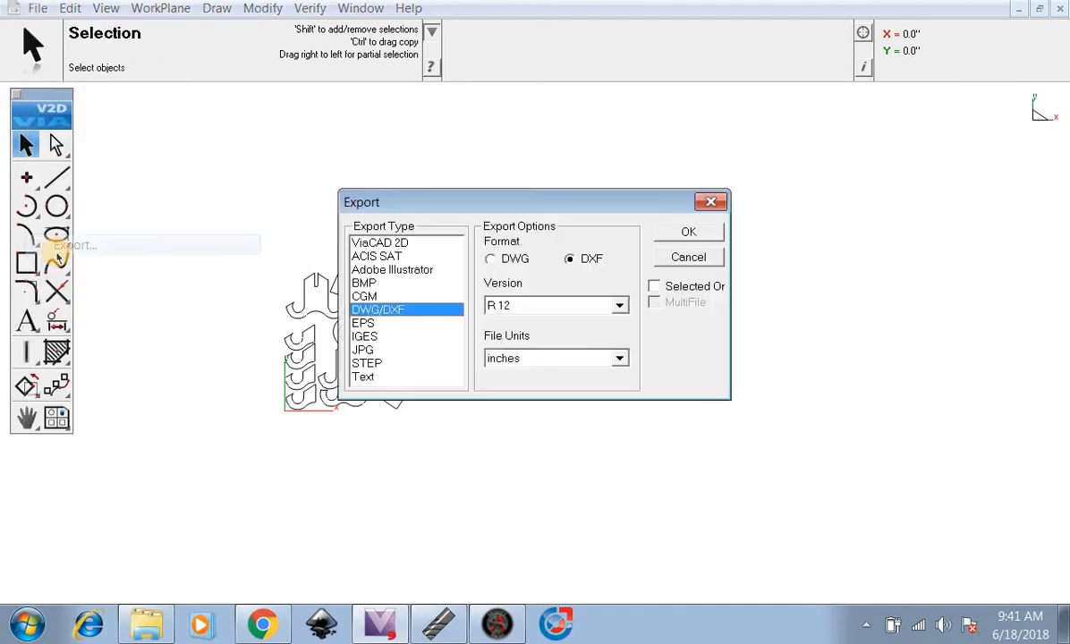
{"action": "left_click", "coordinate": [689, 233]}
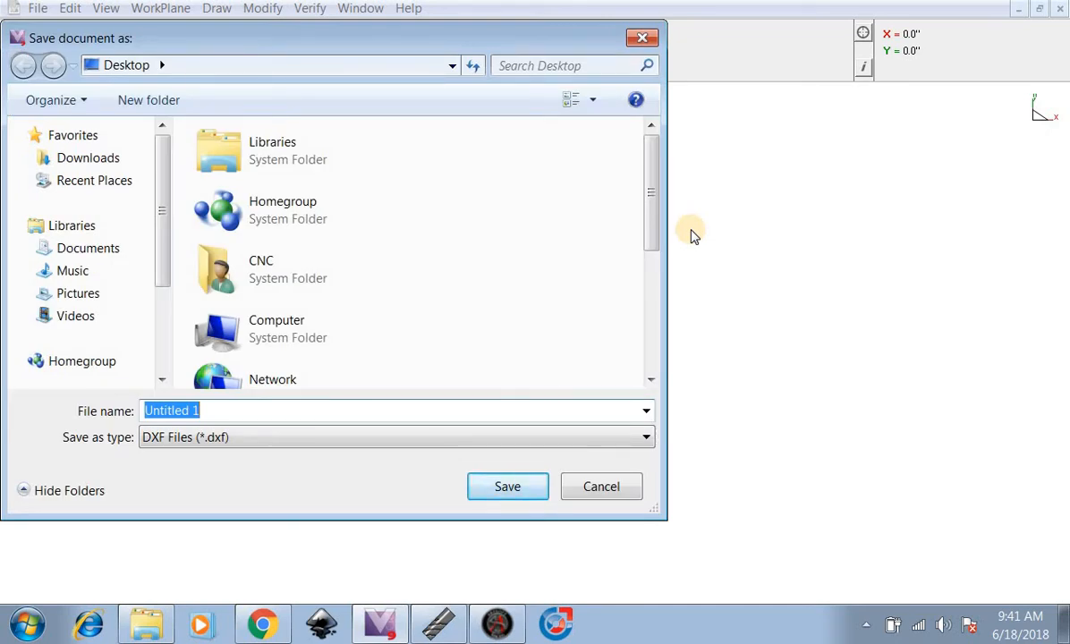
{"action": "type", "text": "parts nested"}
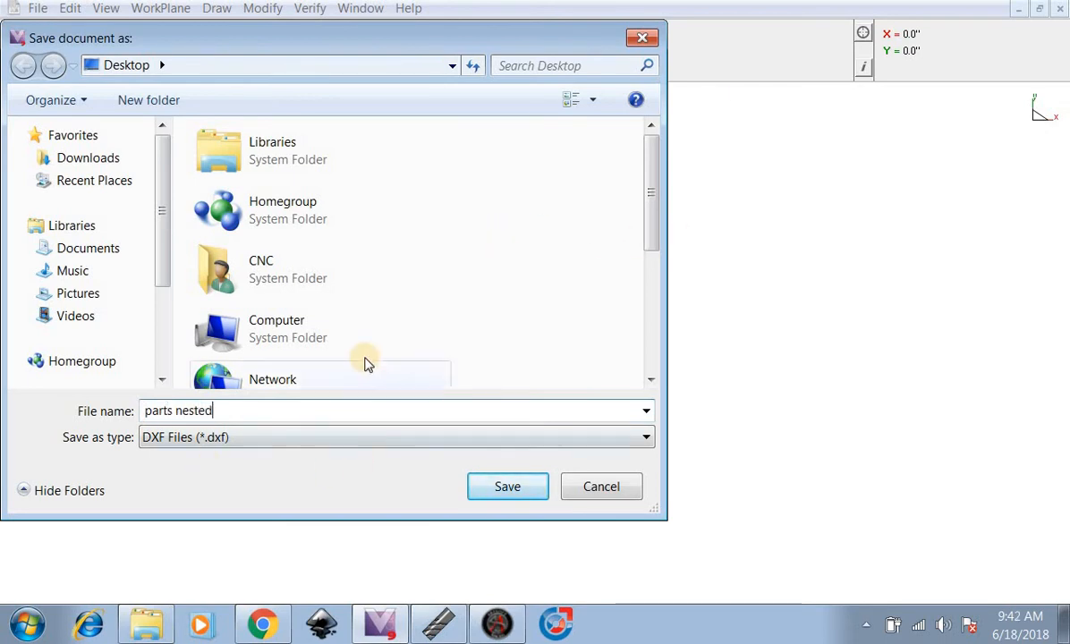
{"action": "left_click", "coordinate": [503, 488]}
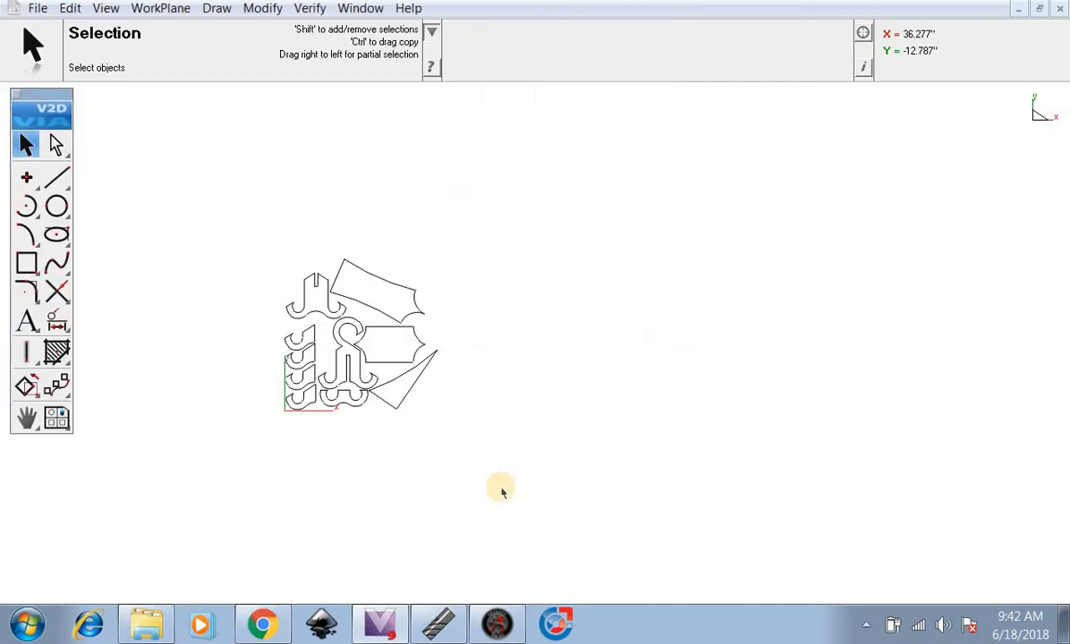
Step: Switch to SheetCAM and create a new part from the "parts nested" drawing, with inch scaling and lower-left drawing position
{"action": "left_click", "coordinate": [439, 626]}
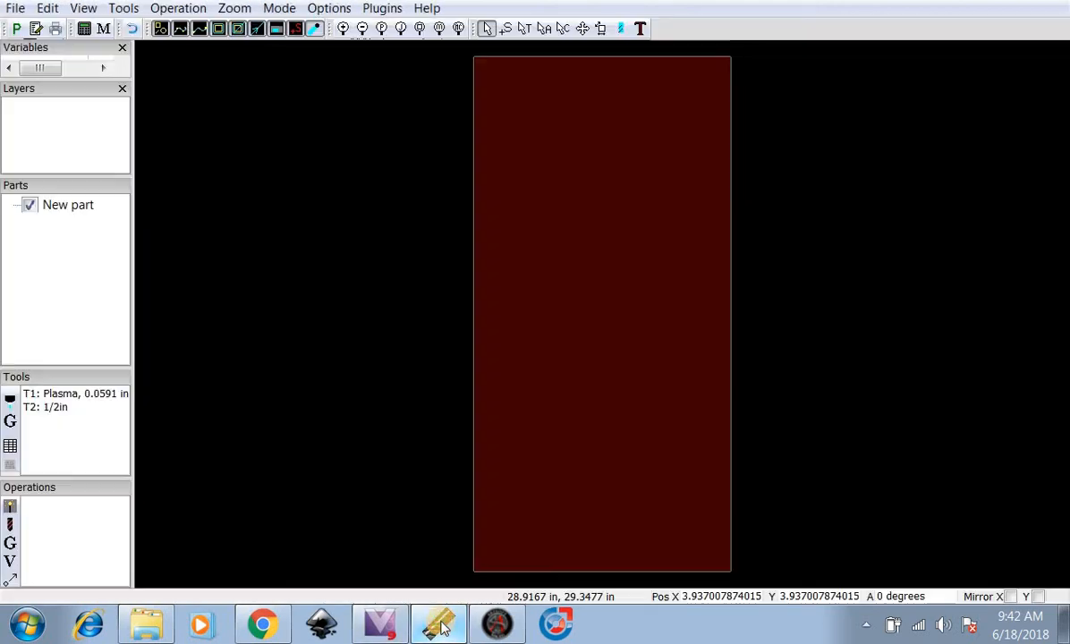
{"action": "left_click", "coordinate": [15, 9]}
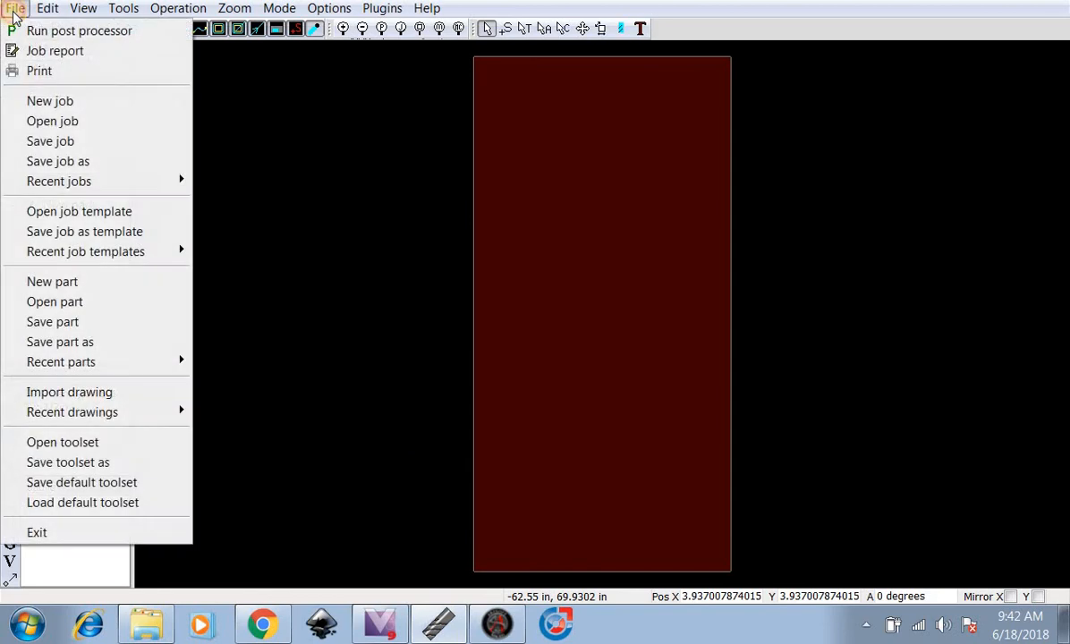
{"action": "left_click", "coordinate": [63, 285]}
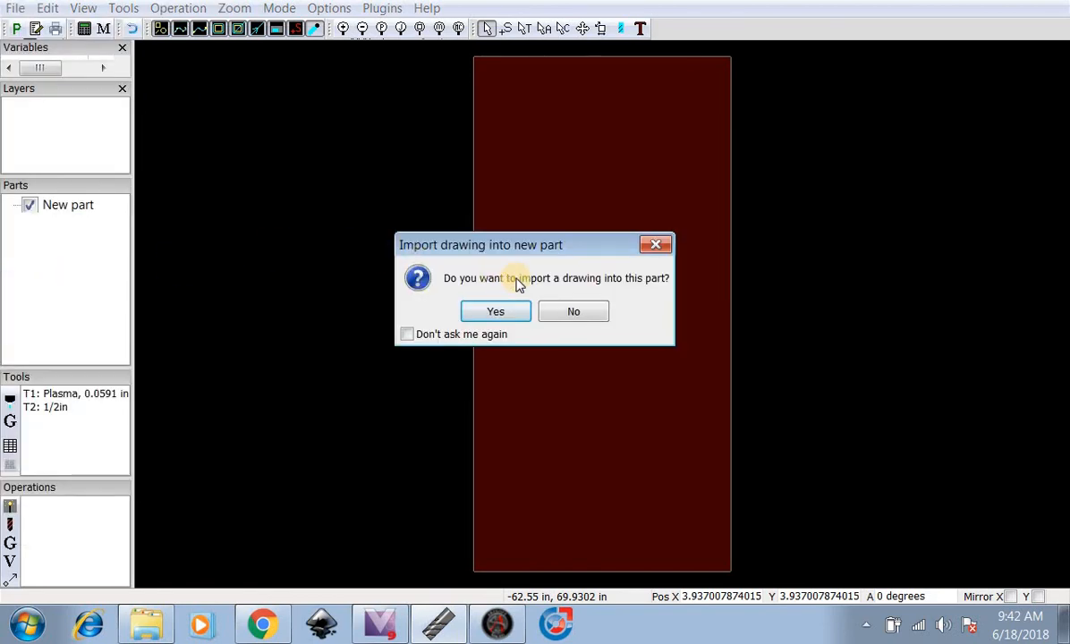
{"action": "left_click", "coordinate": [491, 313]}
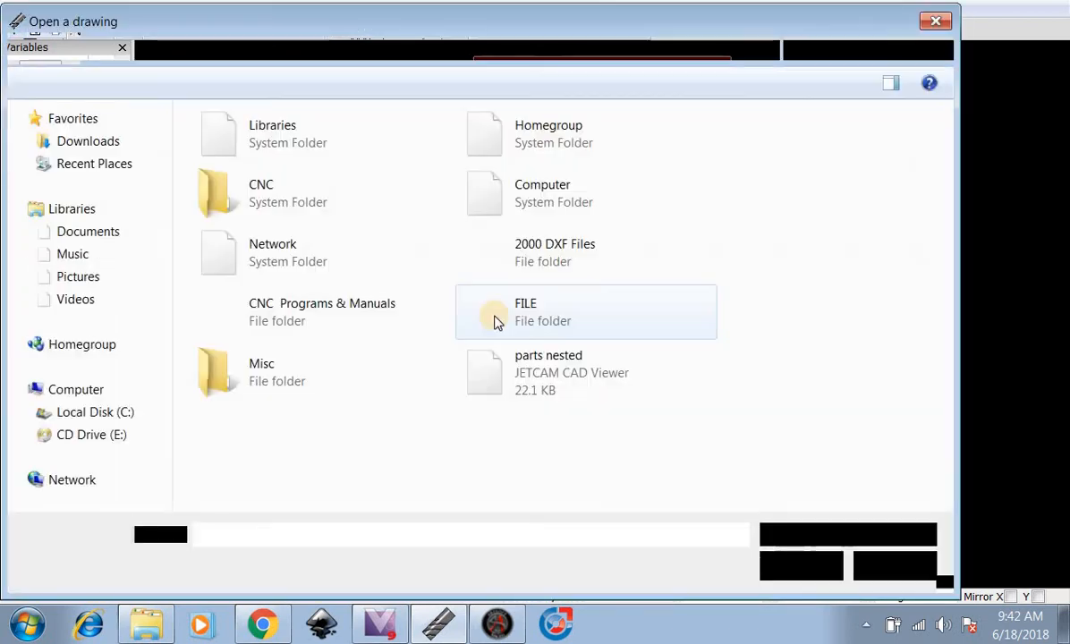
{"action": "left_click", "coordinate": [515, 394]}
{"action": "left_click", "coordinate": [780, 572]}
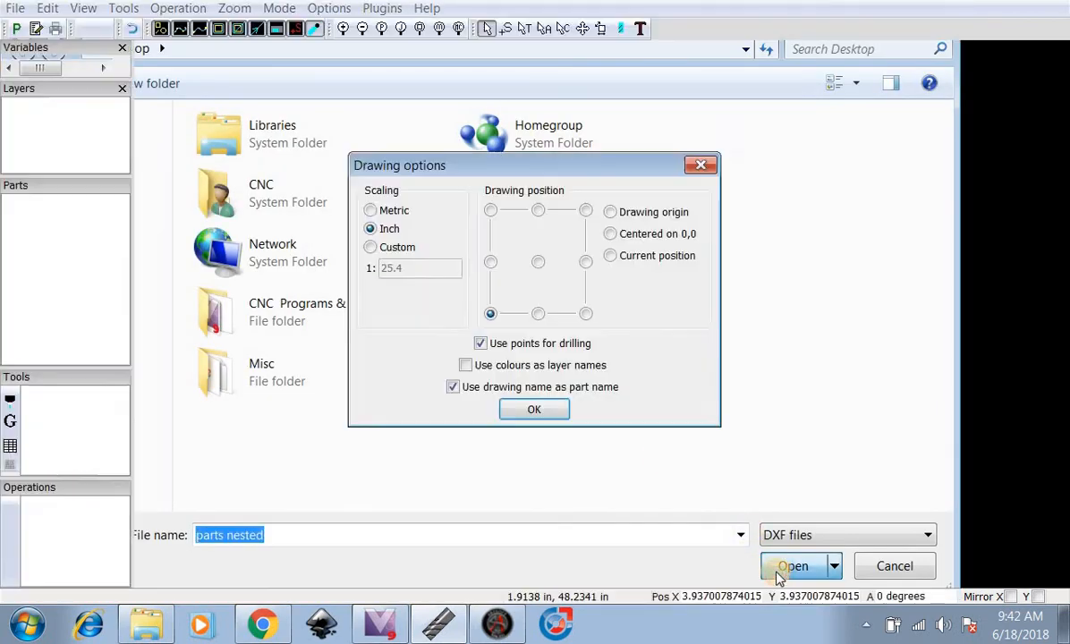
{"action": "left_click", "coordinate": [492, 314]}
{"action": "left_click", "coordinate": [535, 410]}
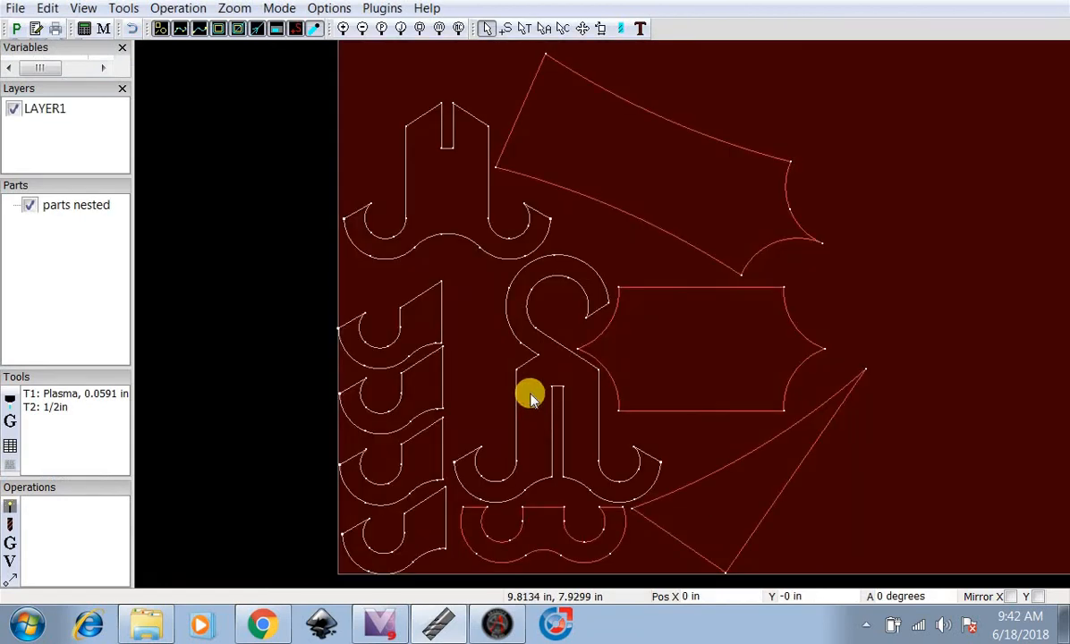
Step: Add an outside-offset jet cutting operation on LAYER1 with tool T2: 1/2in and a feed rate of 20 ipm
{"action": "scroll", "coordinate": [466, 328], "scroll_direction": "down", "scroll_amount": 2}
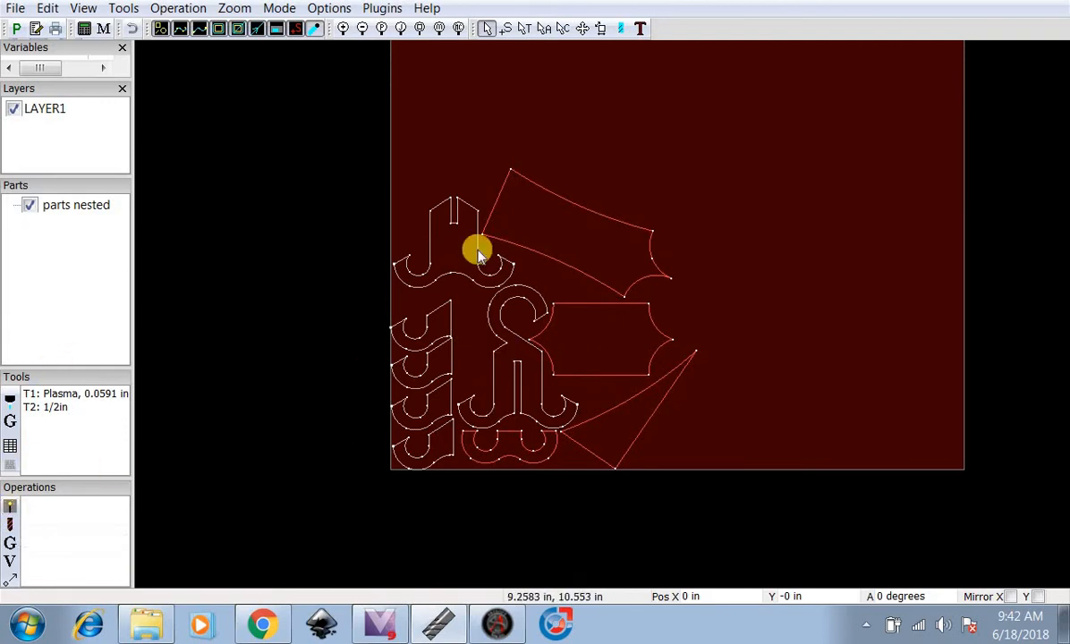
{"action": "left_click", "coordinate": [11, 509]}
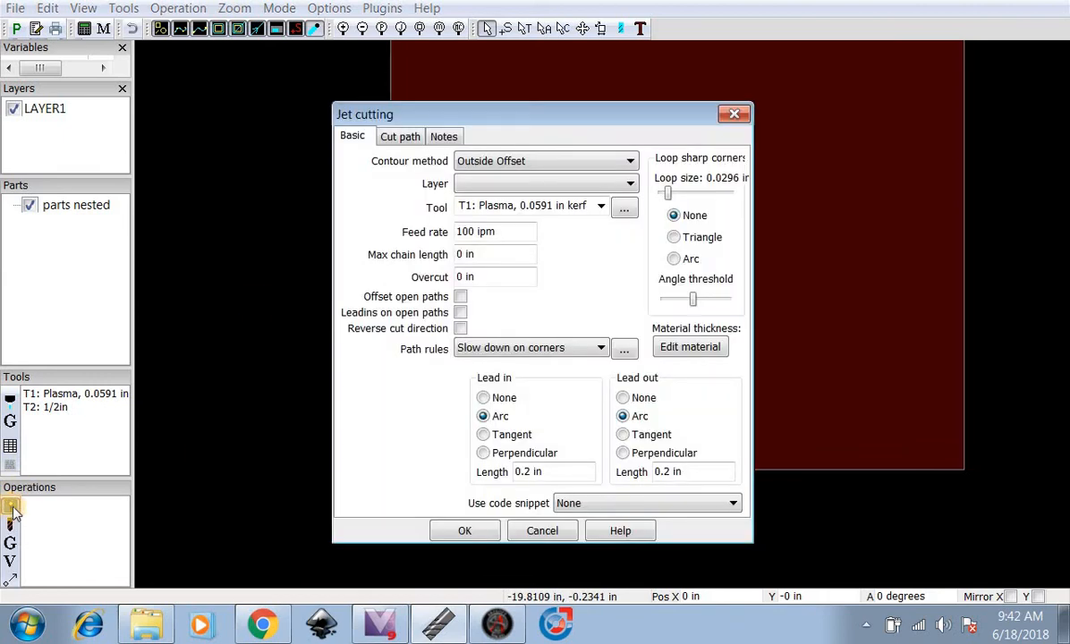
{"action": "left_click", "coordinate": [469, 184]}
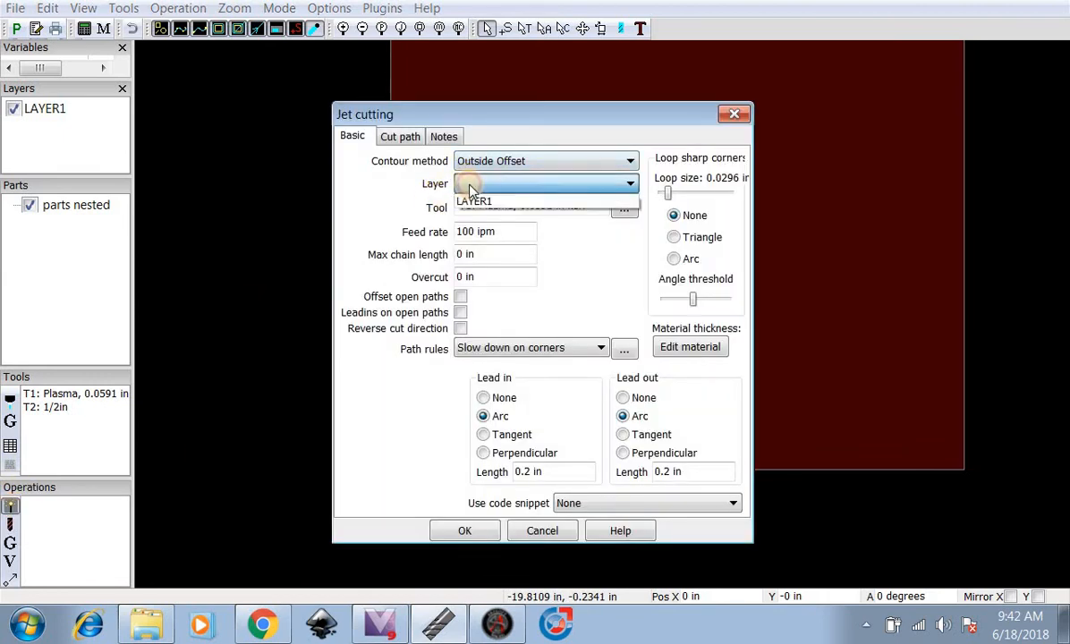
{"action": "left_click", "coordinate": [472, 197]}
{"action": "left_click", "coordinate": [601, 208]}
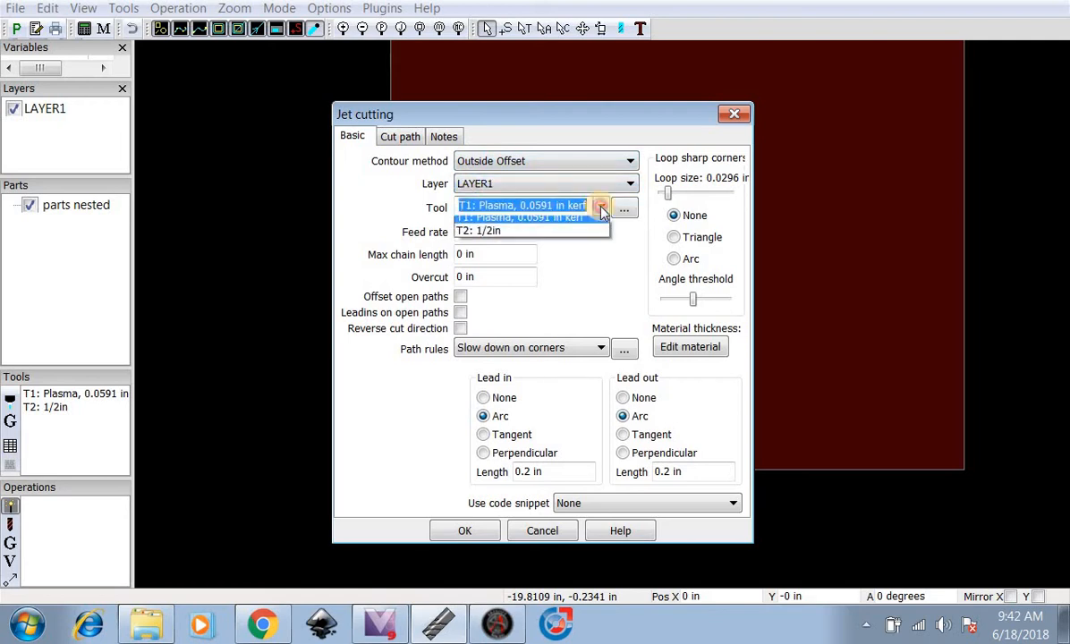
{"action": "left_click", "coordinate": [580, 234]}
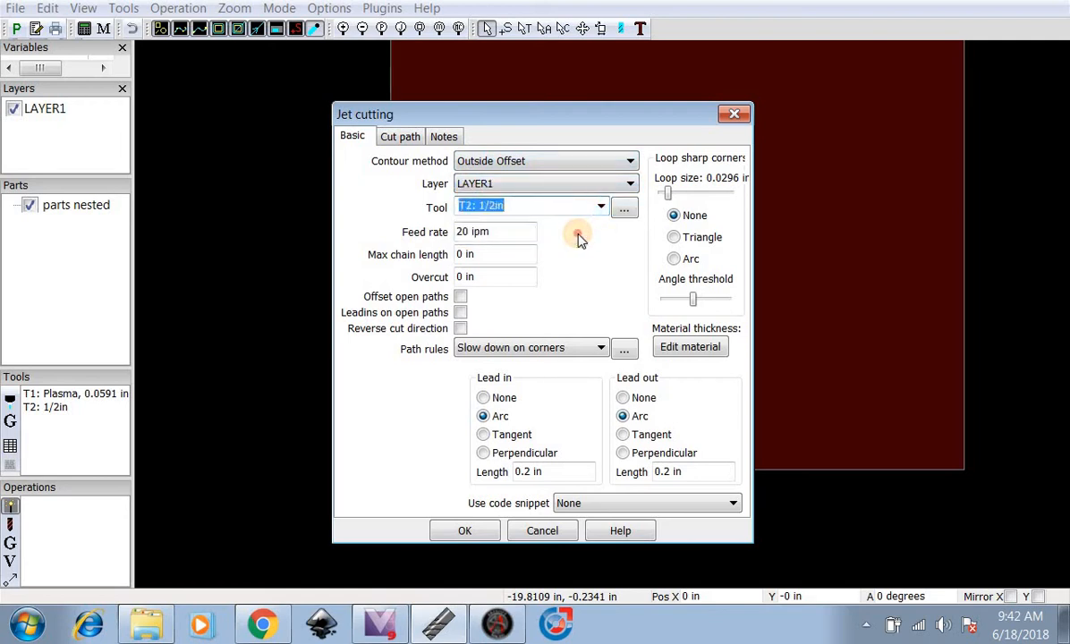
{"action": "left_click", "coordinate": [497, 232]}
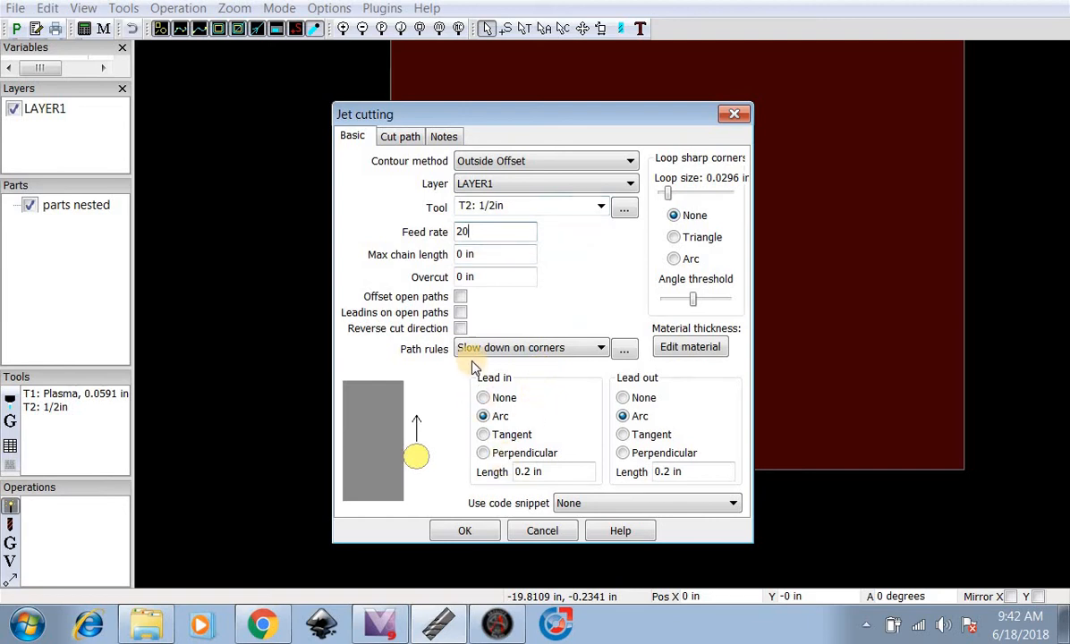
{"action": "left_click", "coordinate": [463, 530]}
Step: Inspect the generated toolpaths and start points around the nested parts, both close up and across the whole nest
{"action": "scroll", "coordinate": [470, 300], "scroll_direction": "up", "scroll_amount": 3}
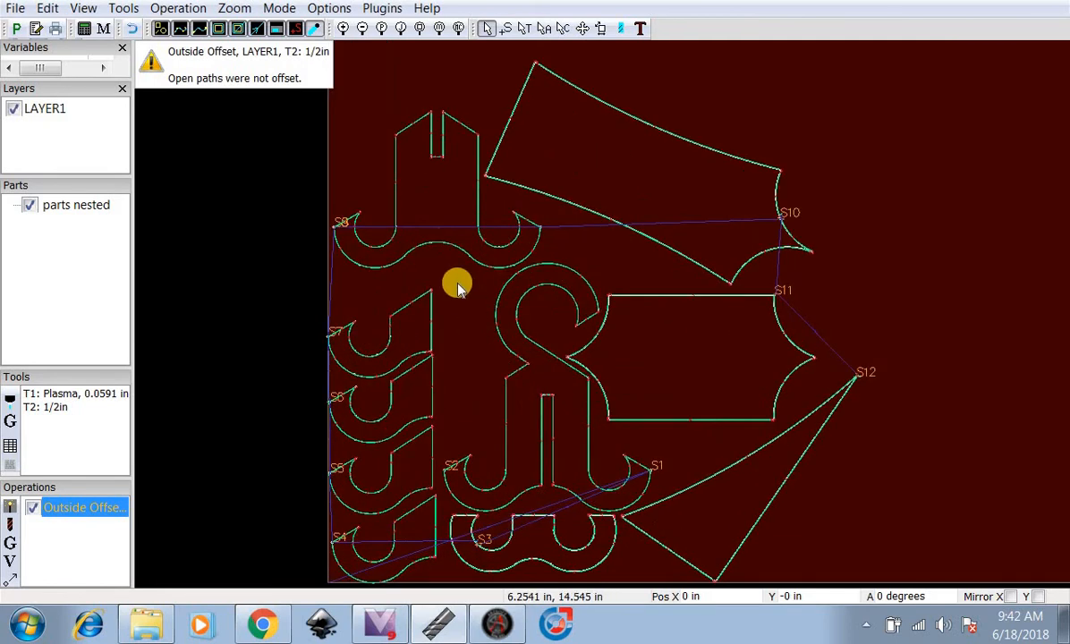
{"action": "scroll", "coordinate": [457, 283], "scroll_direction": "up", "scroll_amount": 6}
{"action": "scroll", "coordinate": [457, 283], "scroll_direction": "down", "scroll_amount": 3}
{"action": "scroll", "coordinate": [228, 167], "scroll_direction": "up", "scroll_amount": 4}
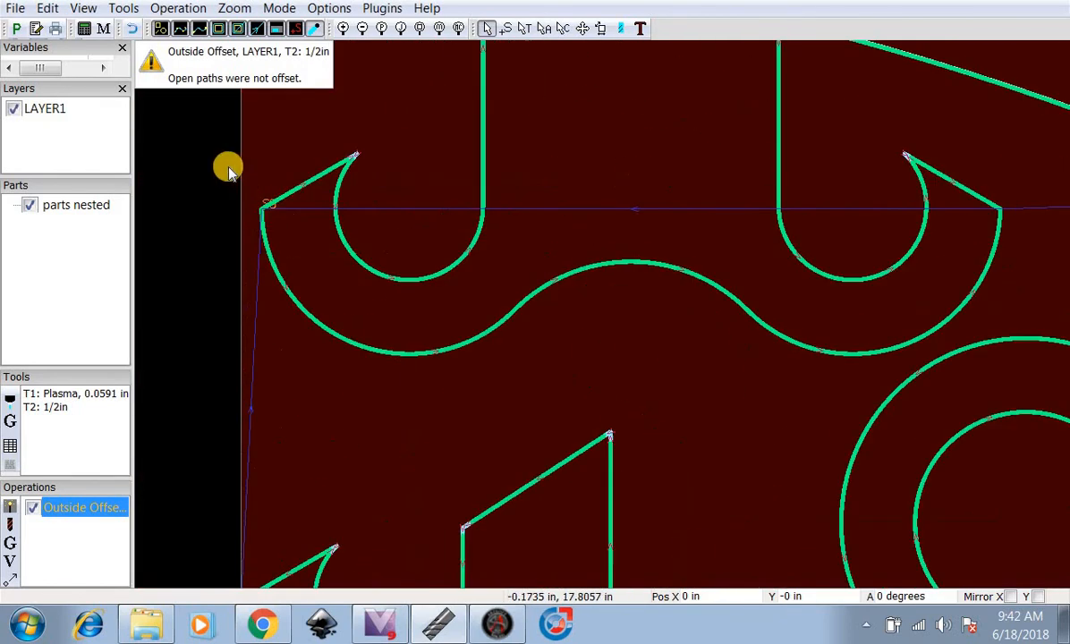
{"action": "scroll", "coordinate": [306, 315], "scroll_direction": "down", "scroll_amount": 2}
{"action": "scroll", "coordinate": [700, 443], "scroll_direction": "down", "scroll_amount": 3}
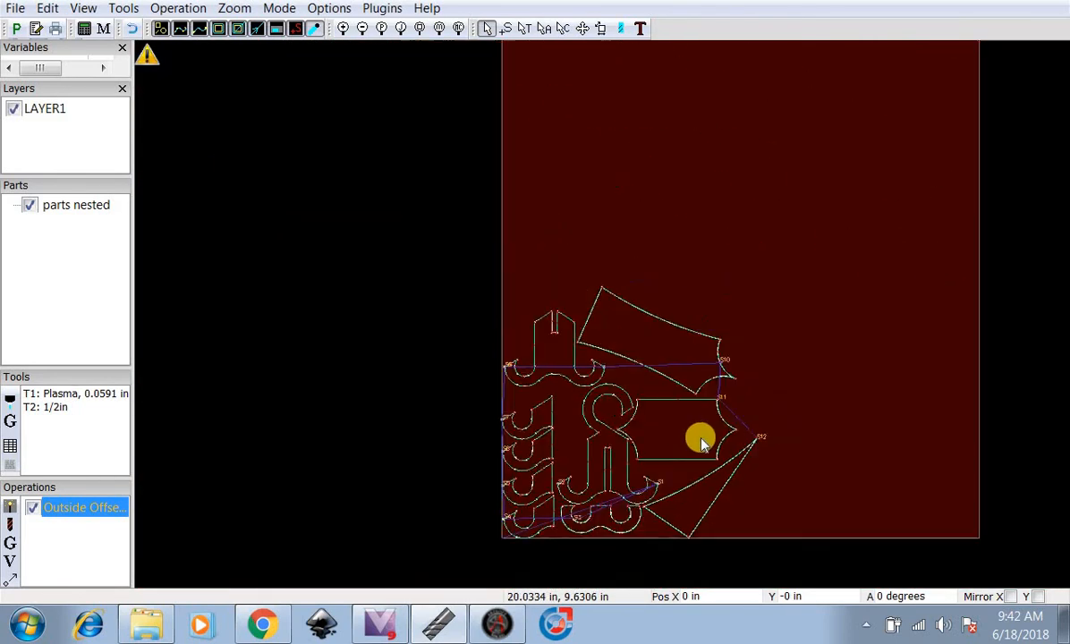
{"action": "scroll", "coordinate": [701, 441], "scroll_direction": "up", "scroll_amount": 3}
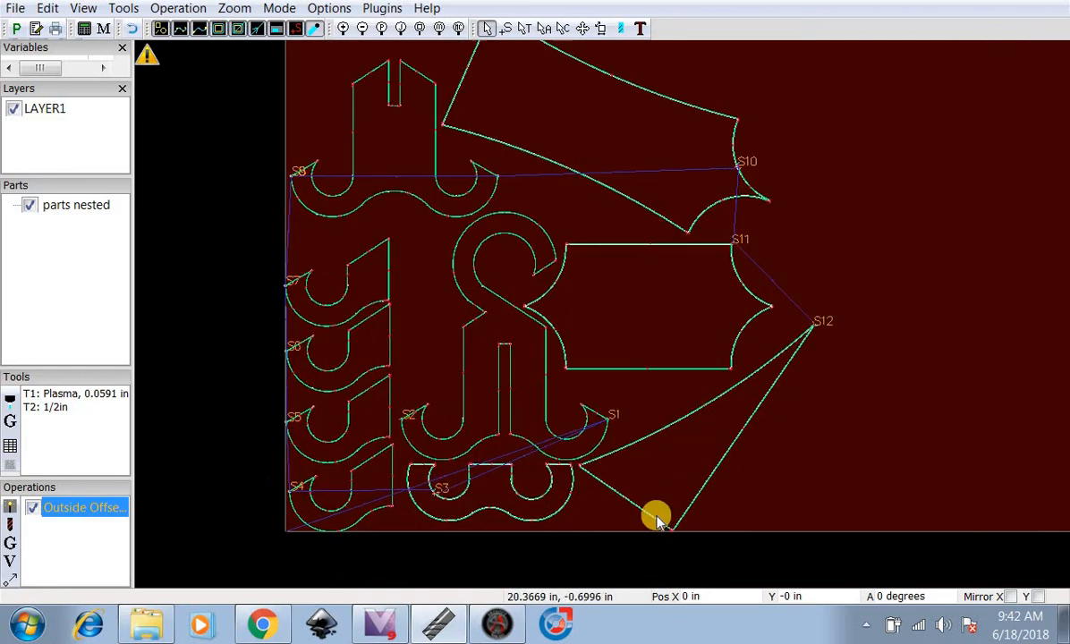
Step: Edit the outside-offset operation to use an arc lead-in length of 0.25 in and a lead-out length of 0.252 in
{"action": "double_click", "coordinate": [83, 509]}
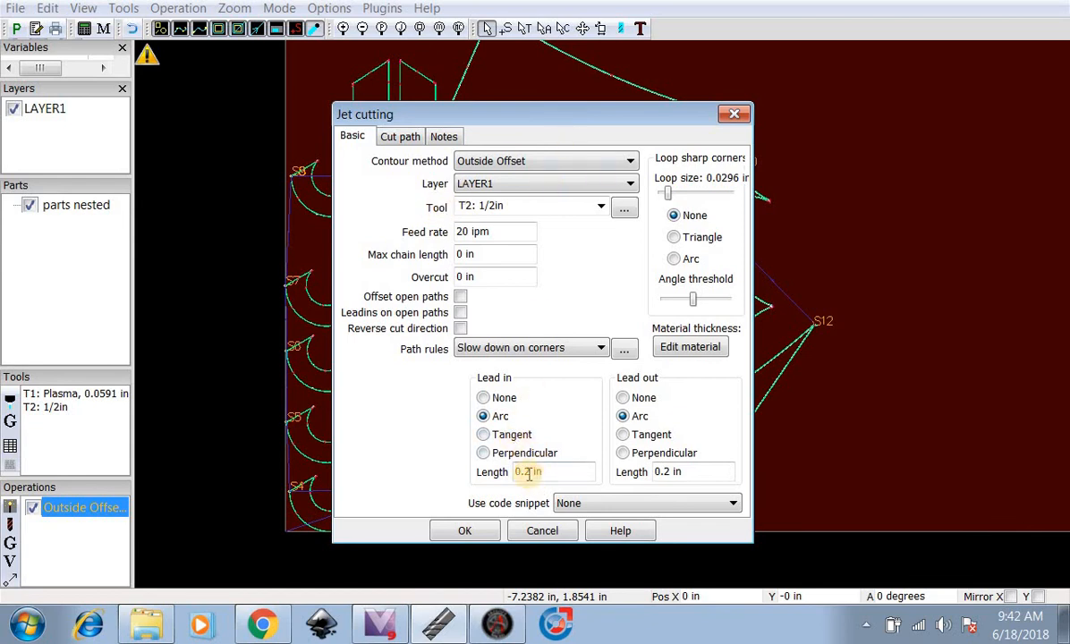
{"action": "left_click_drag", "start_coordinate": [526, 473], "coordinate": [534, 473]}
{"action": "type", "text": "25"}
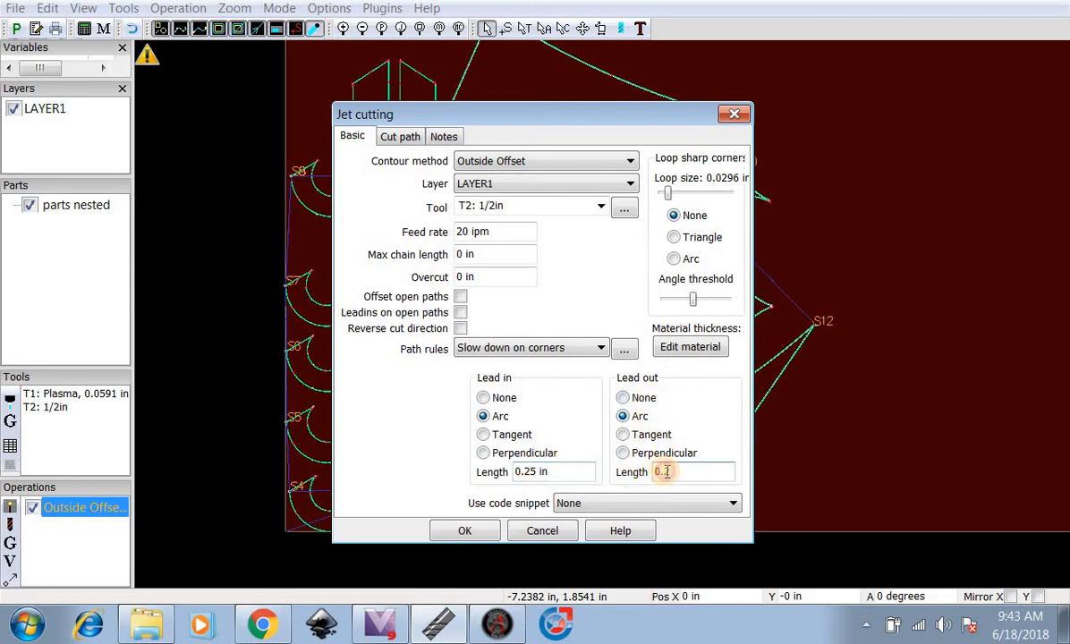
{"action": "type", "text": "5"}
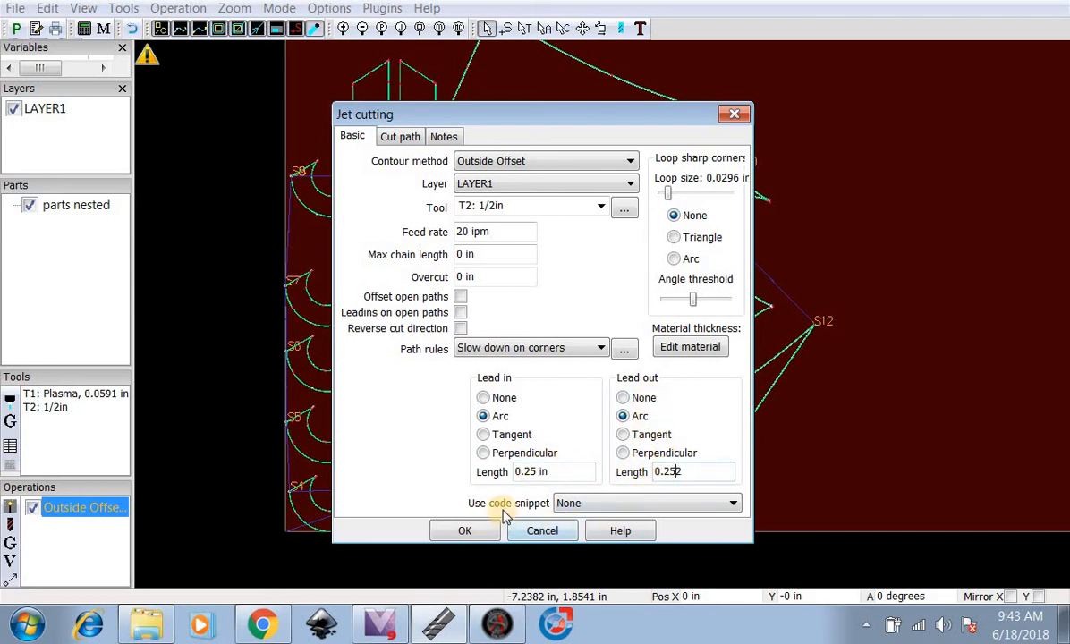
{"action": "left_click", "coordinate": [465, 530]}
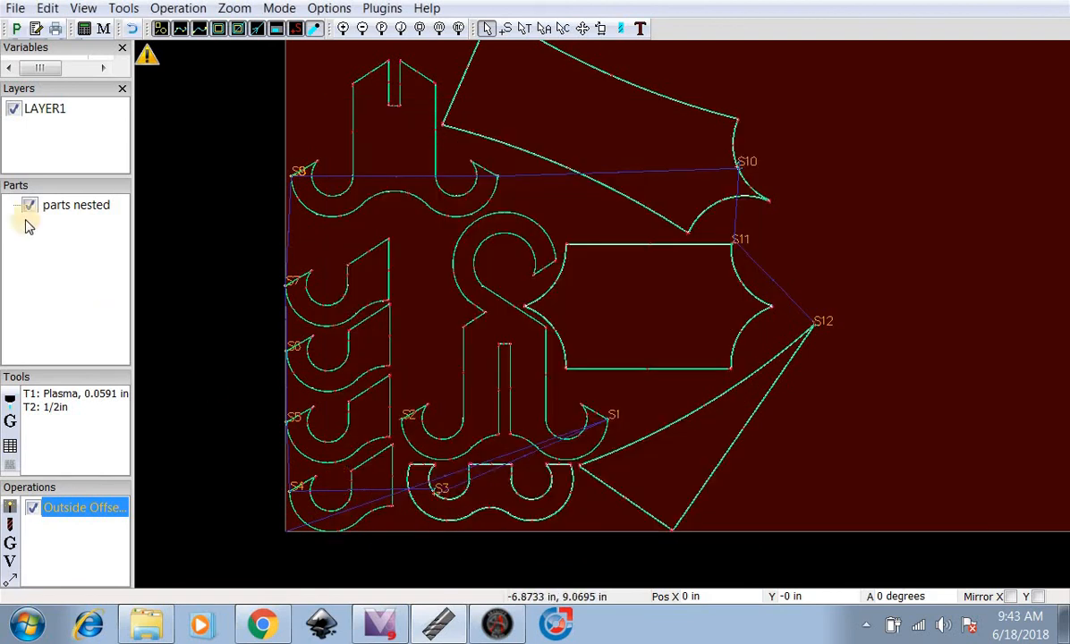
Step: Post-process the job and save the G-code to the Desktop as the TAP file "parts nested"
{"action": "left_click", "coordinate": [18, 30]}
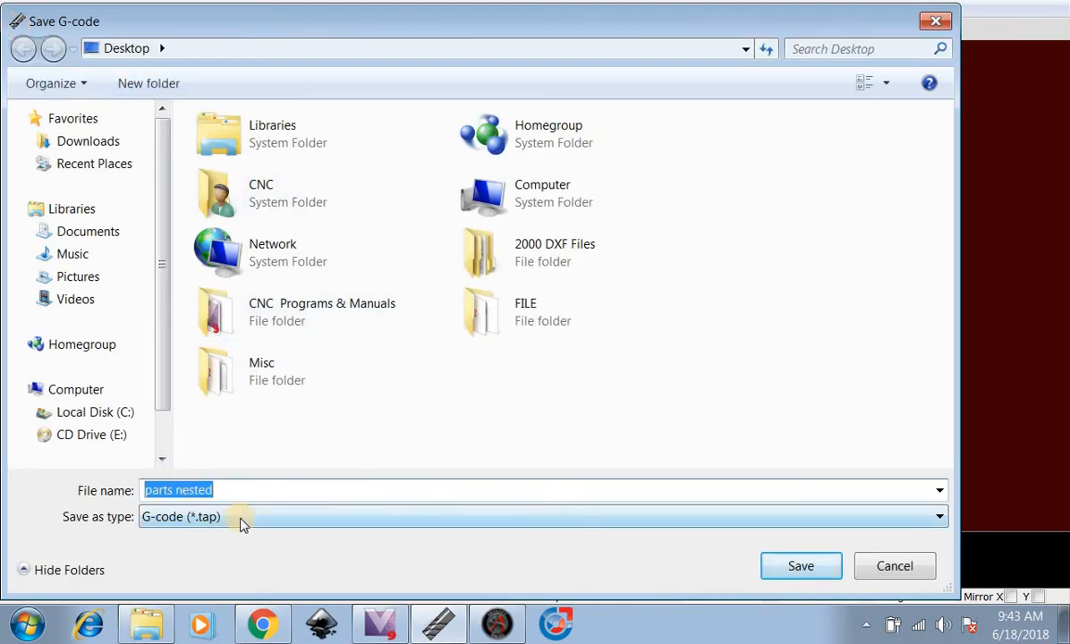
{"action": "left_click", "coordinate": [799, 566]}
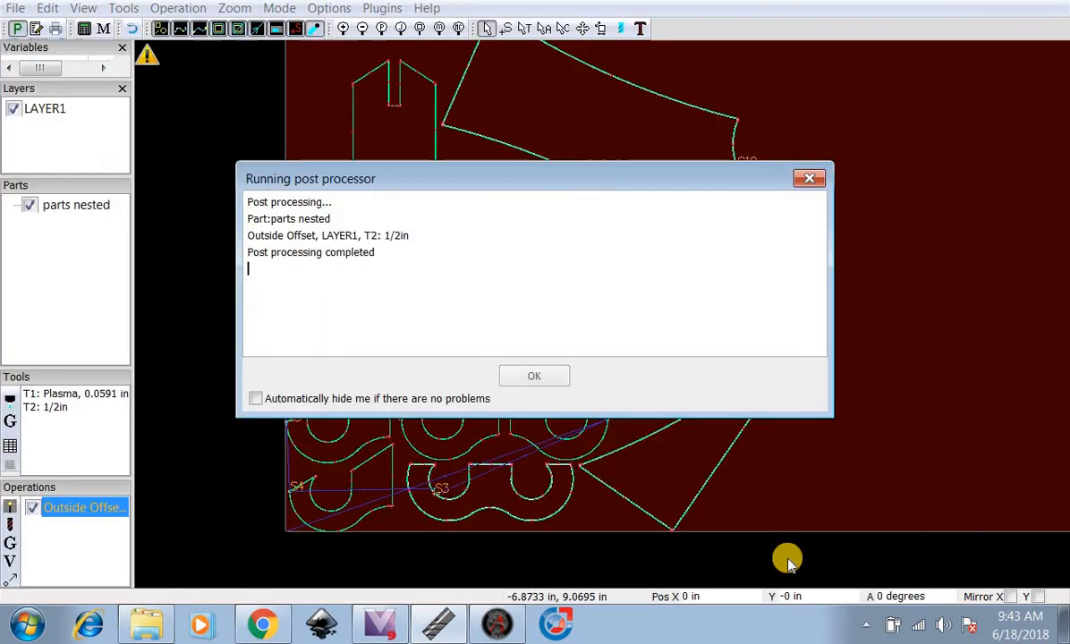
{"action": "left_click", "coordinate": [535, 376]}
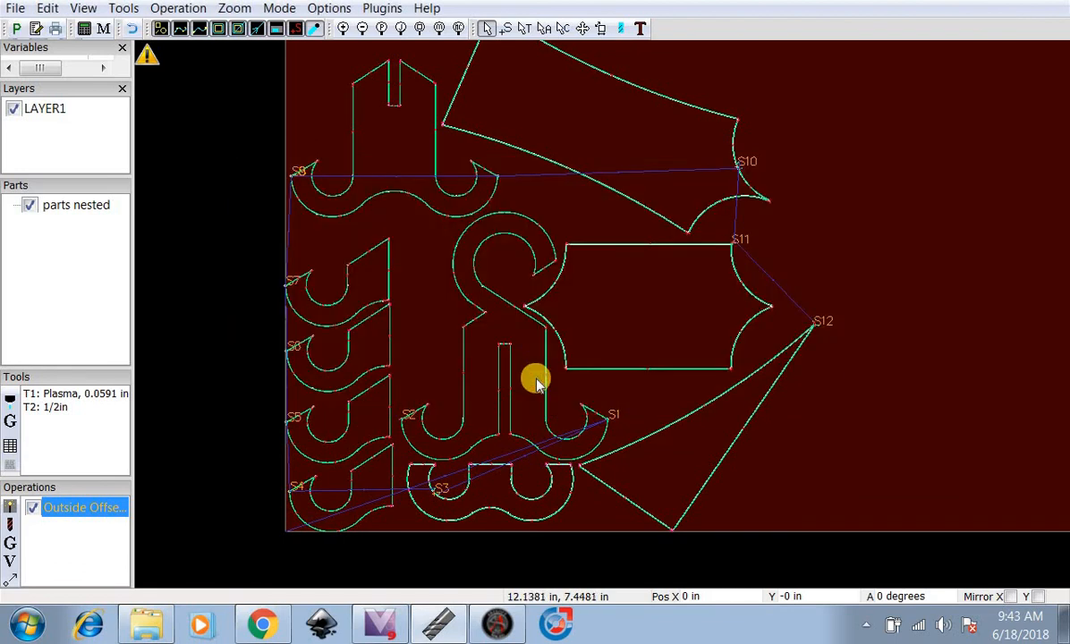
Step: Switch to Mach3 and load the G-code file "parts nested.tap" from the Desktop
{"action": "left_click", "coordinate": [497, 623]}
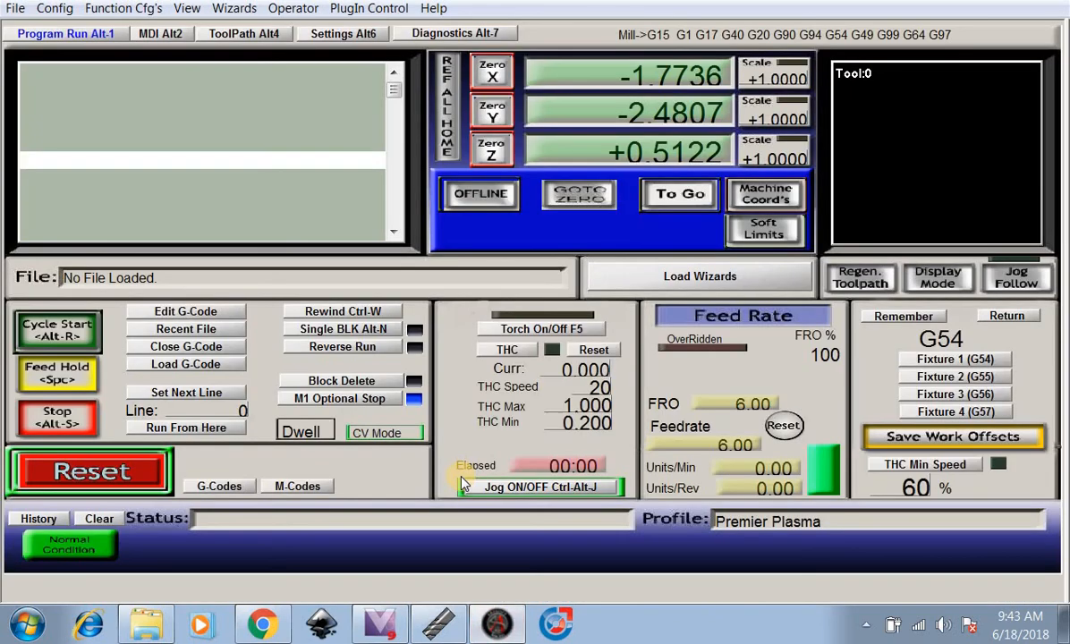
{"action": "left_click", "coordinate": [218, 367]}
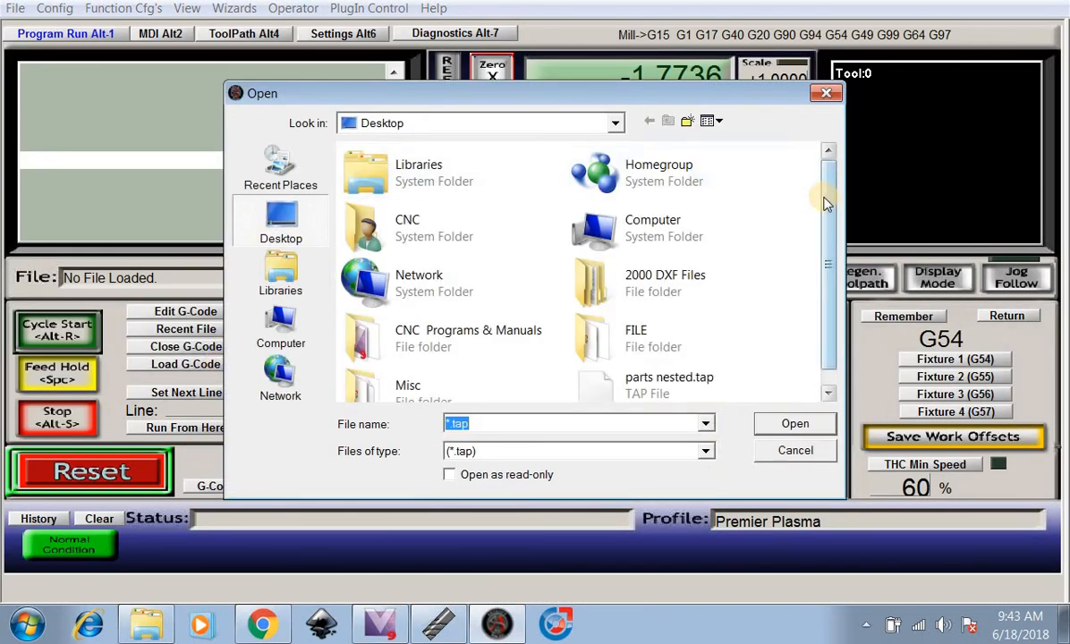
{"action": "left_click_drag", "start_coordinate": [826, 205], "coordinate": [823, 249]}
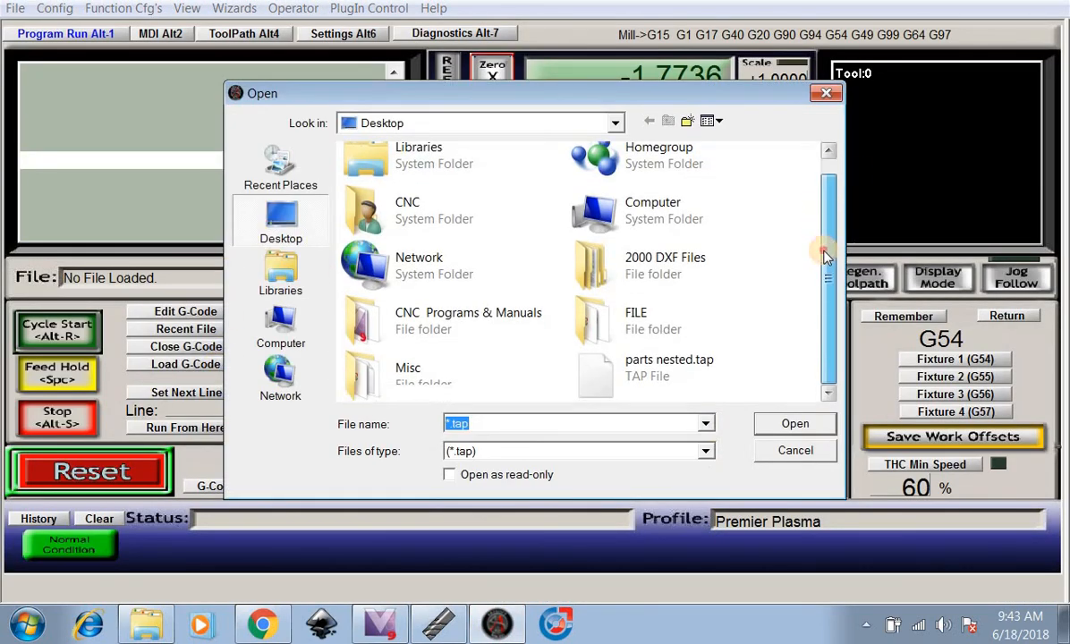
{"action": "double_click", "coordinate": [626, 380]}
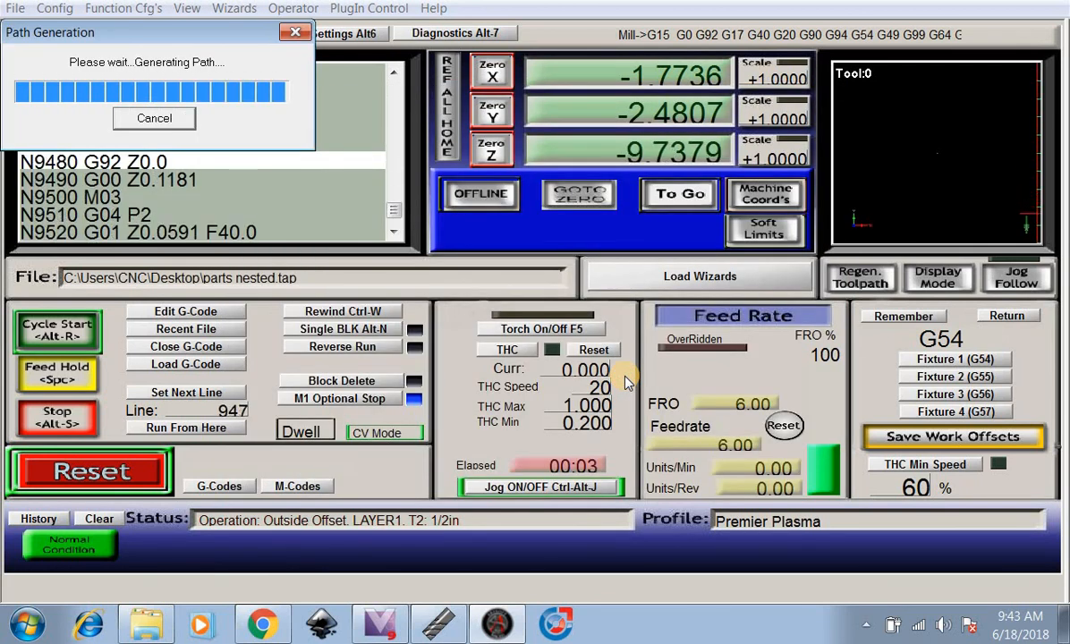
Step: Zero the X, Y and Z axis positions for the loaded program
{"action": "left_click", "coordinate": [491, 73]}
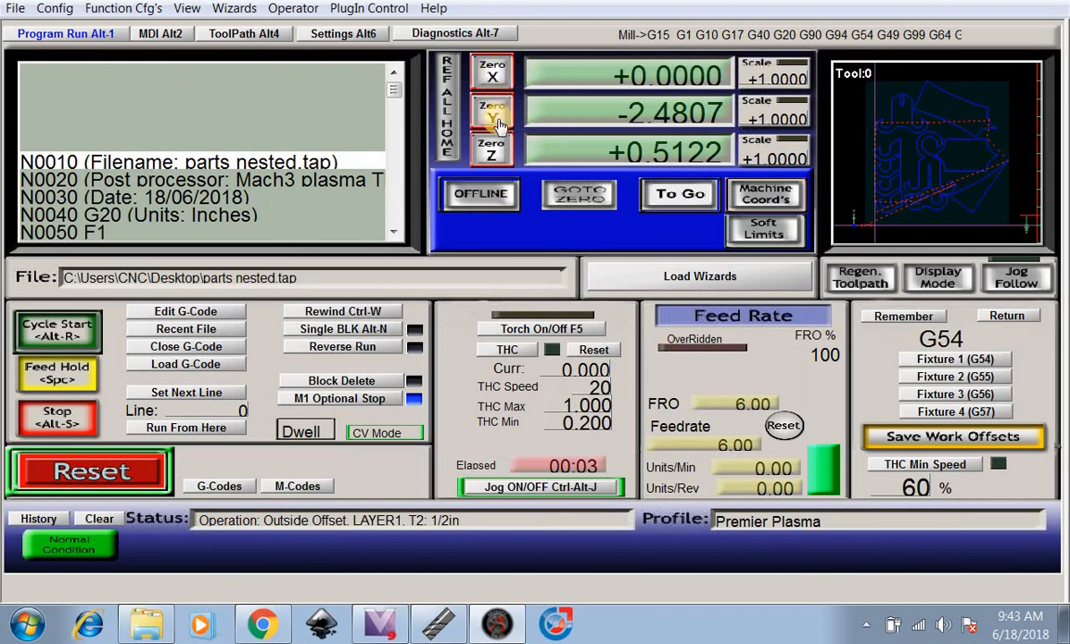
{"action": "left_click", "coordinate": [497, 122]}
{"action": "left_click", "coordinate": [491, 152]}
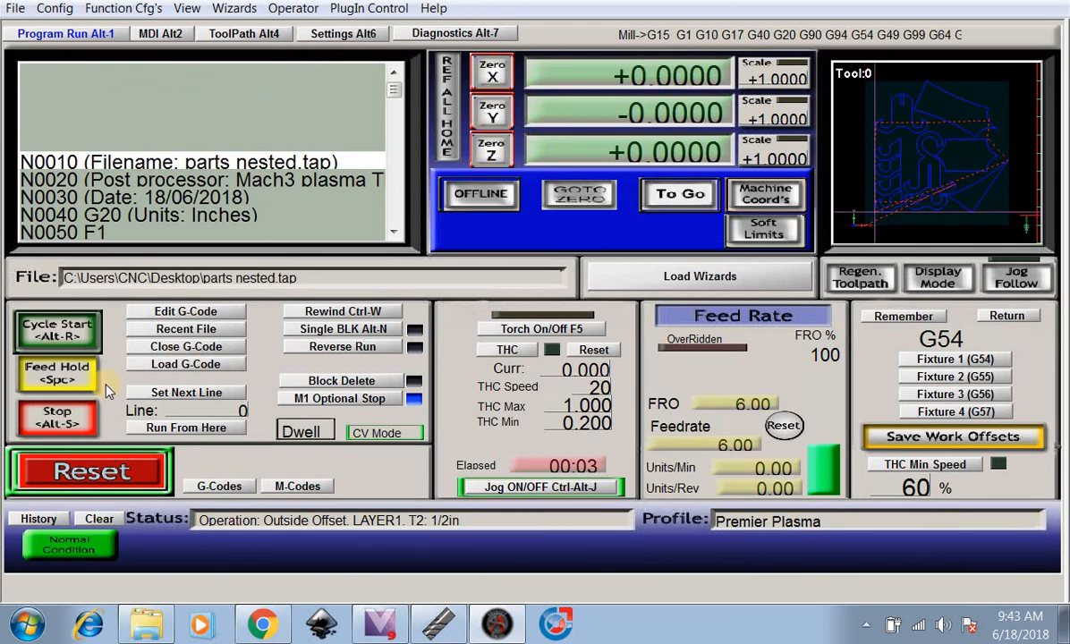